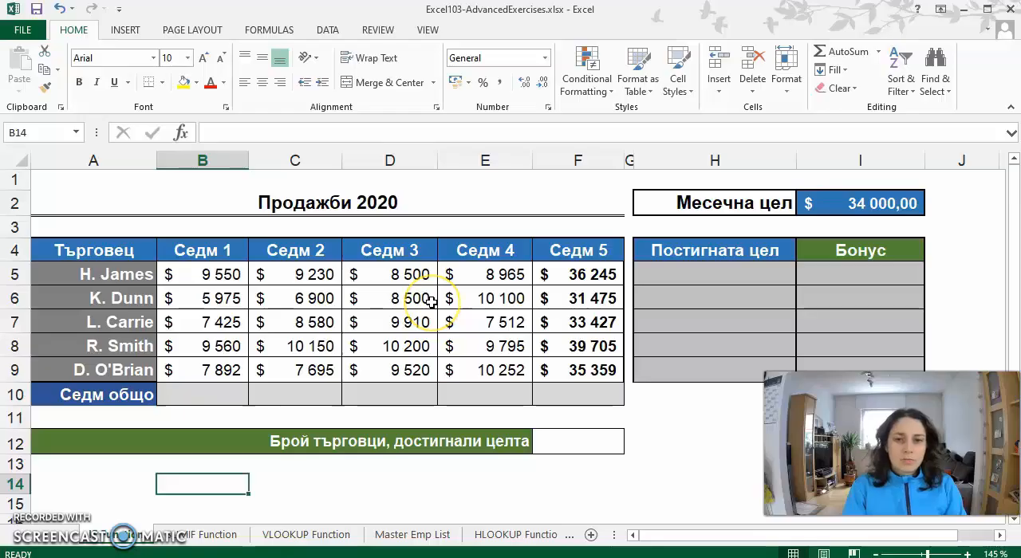
left_click(225, 393)
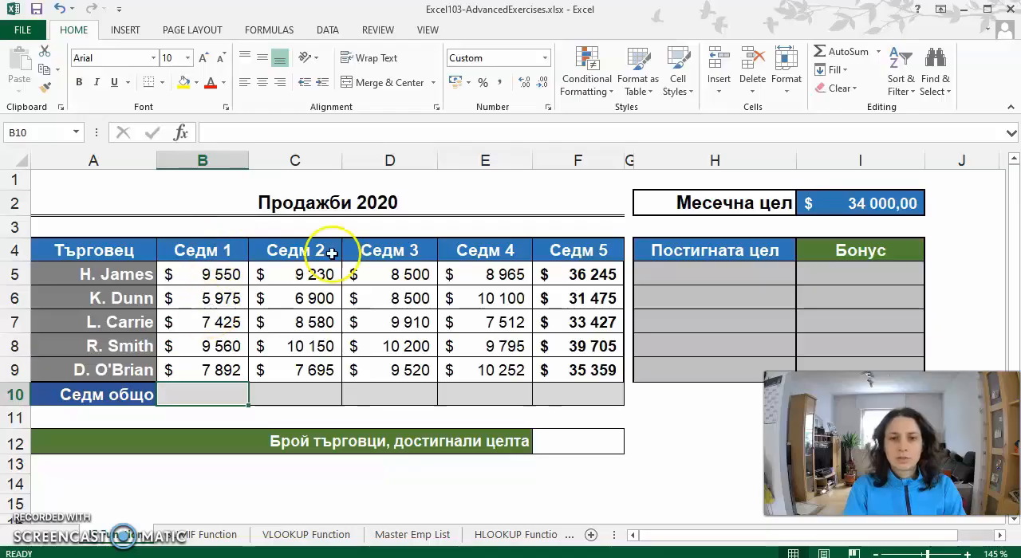
left_click(845, 51)
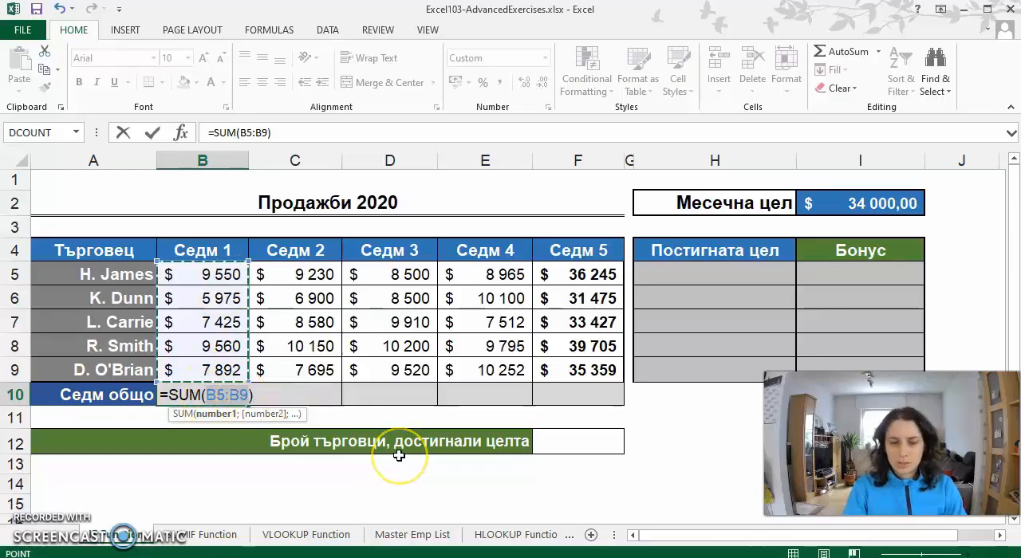
key("Return")
key("Up")
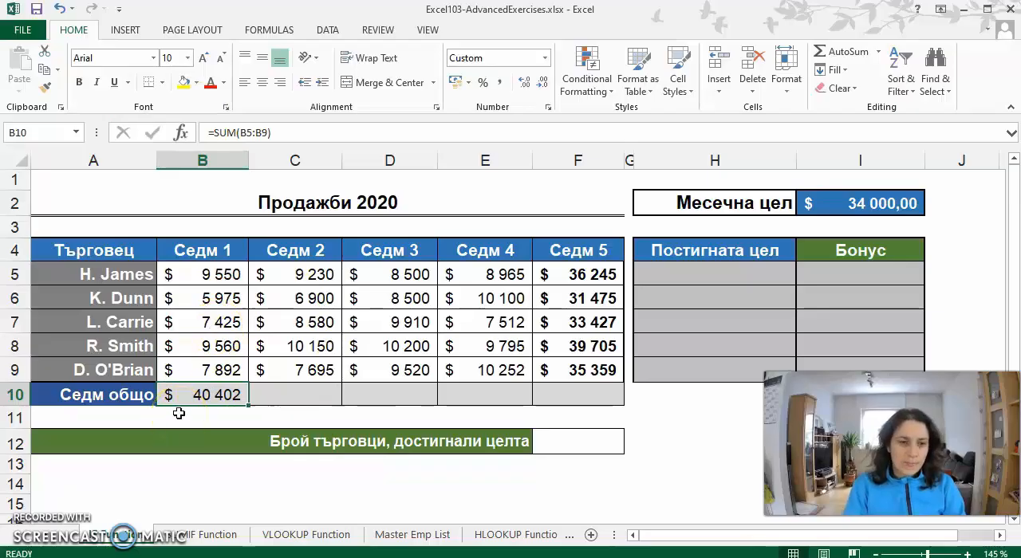
key("Delete")
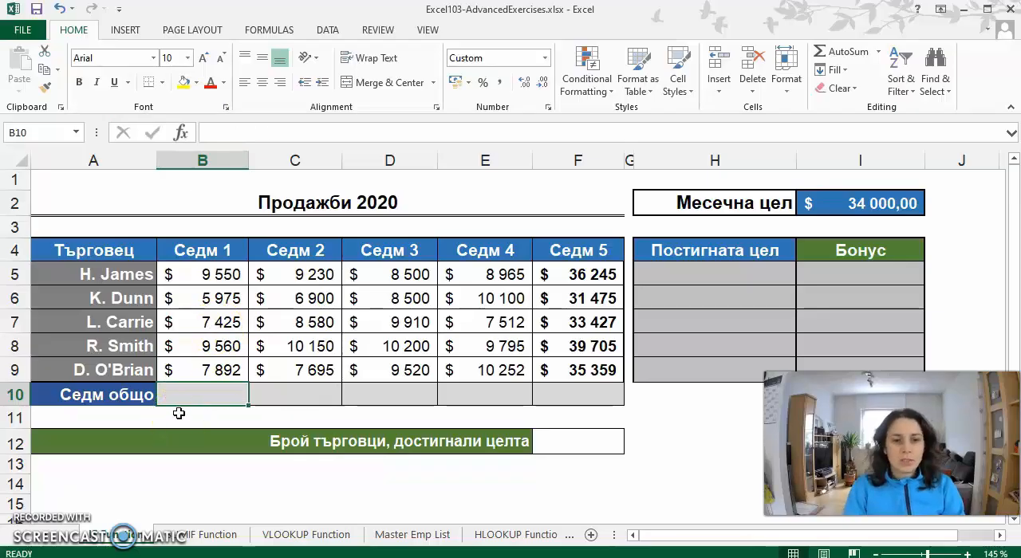
- Name the Седм 1 sales range B5:B9 as Week1
left_click_drag(221, 376, 200, 378)
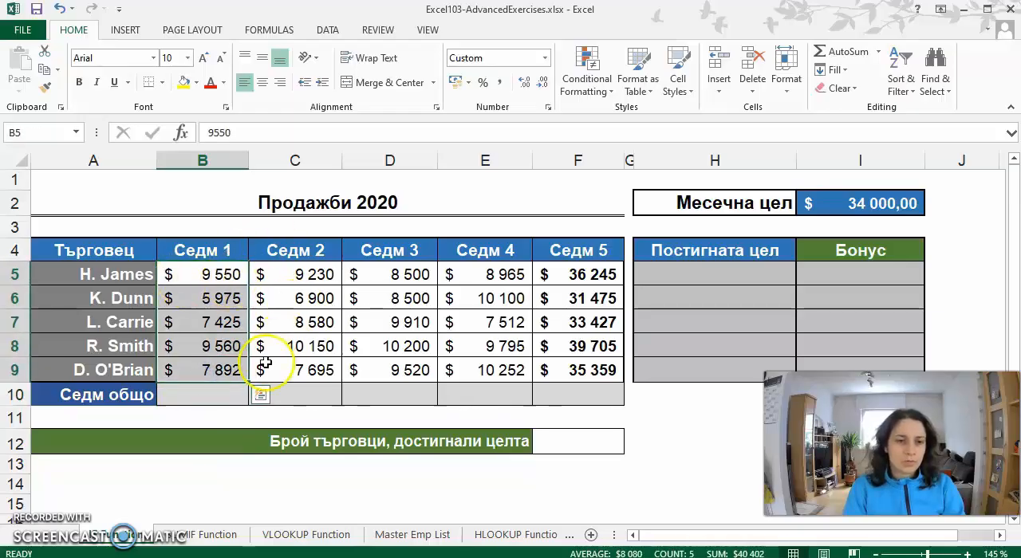
left_click_drag(34, 132, 132, 185)
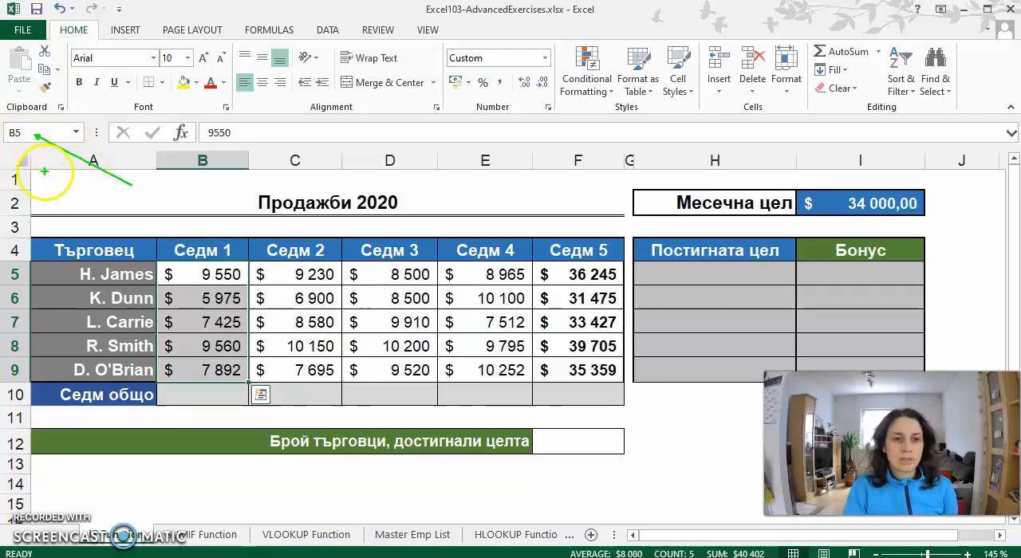
key("Escape")
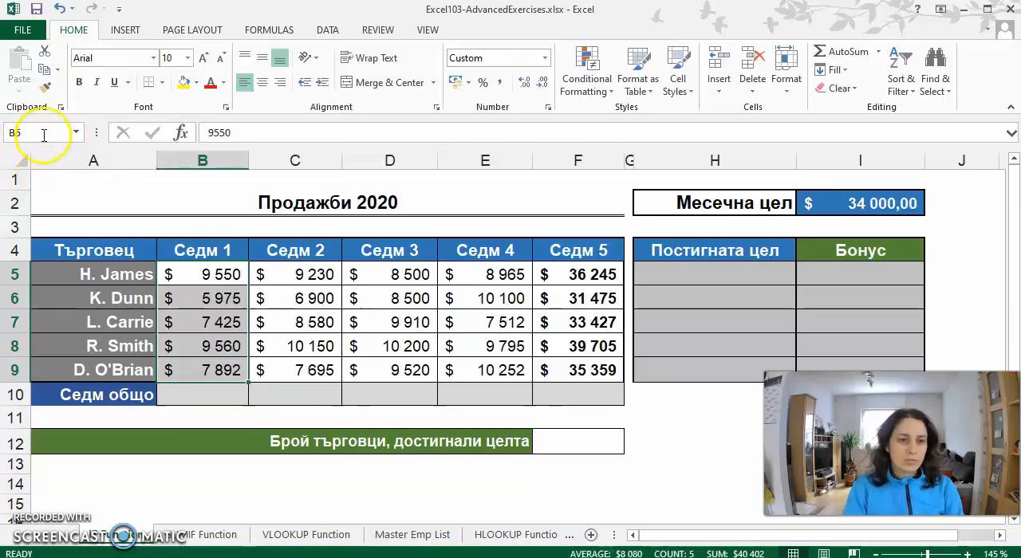
left_click(44, 135)
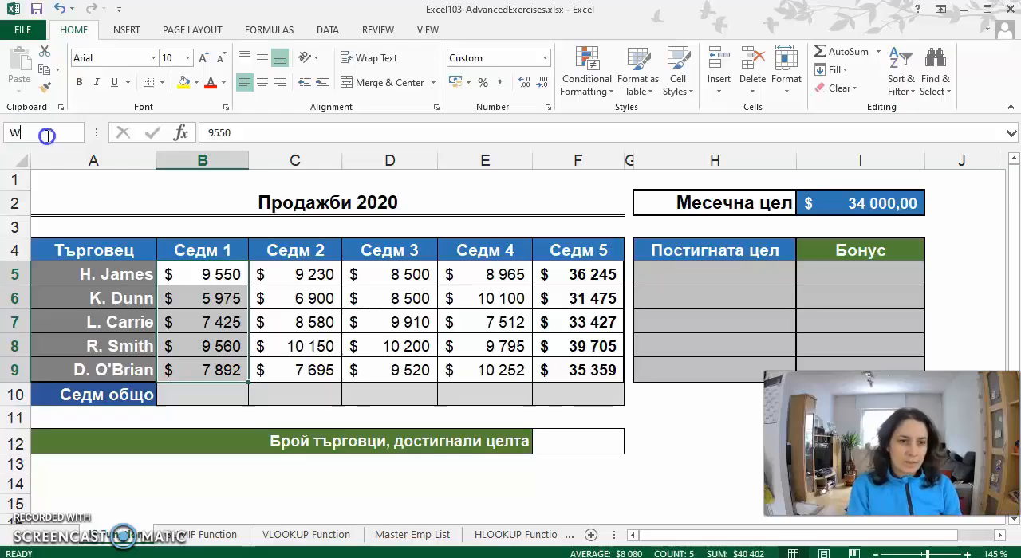
type("Week1")
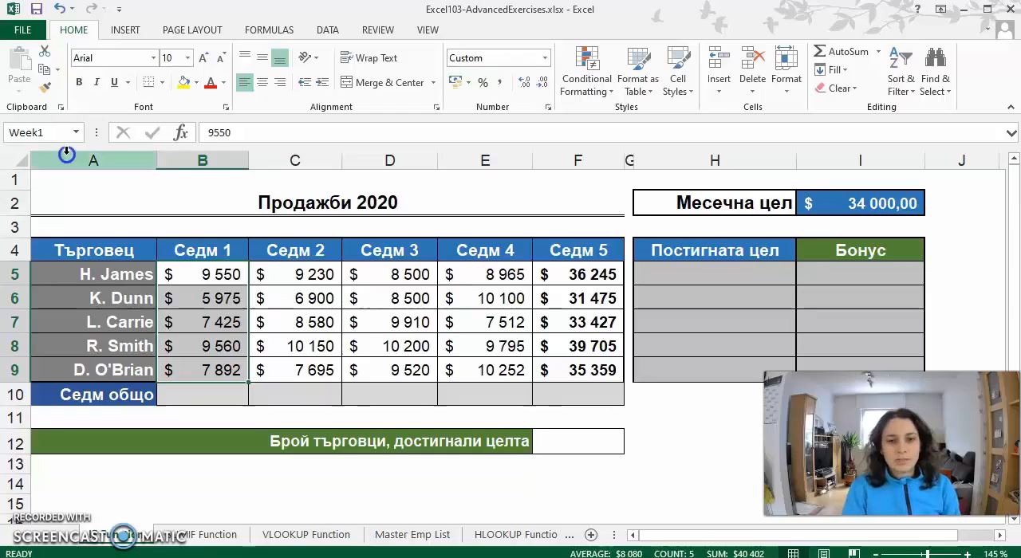
- Enter the formula =SUM(Week1) in B10 to total the Седм 1 sales using the named range
left_click(209, 399)
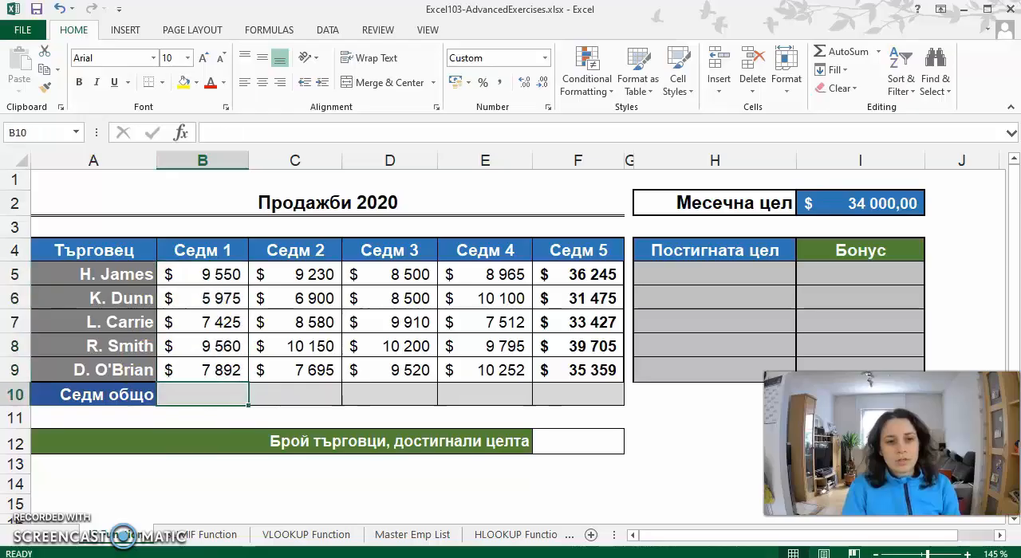
type("=")
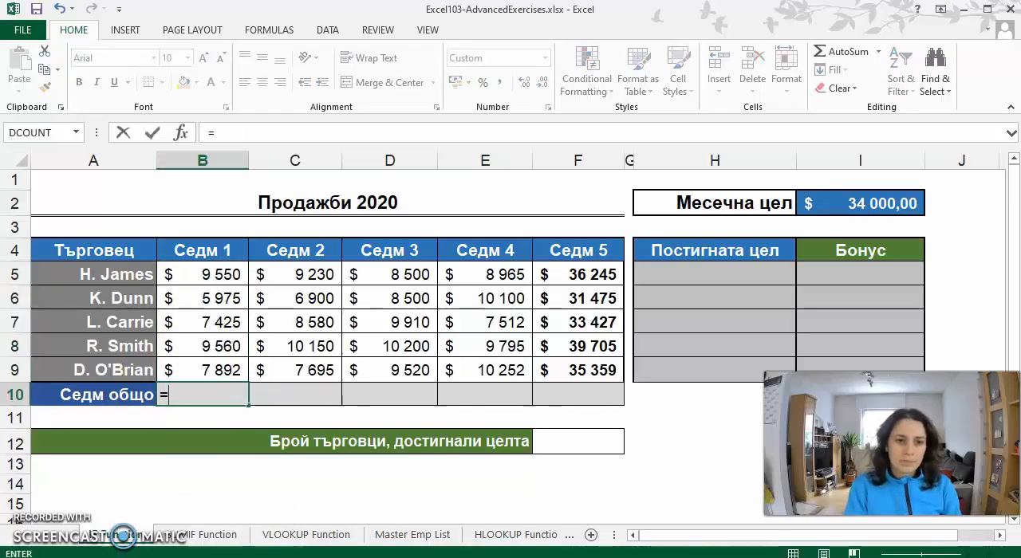
type("sum")
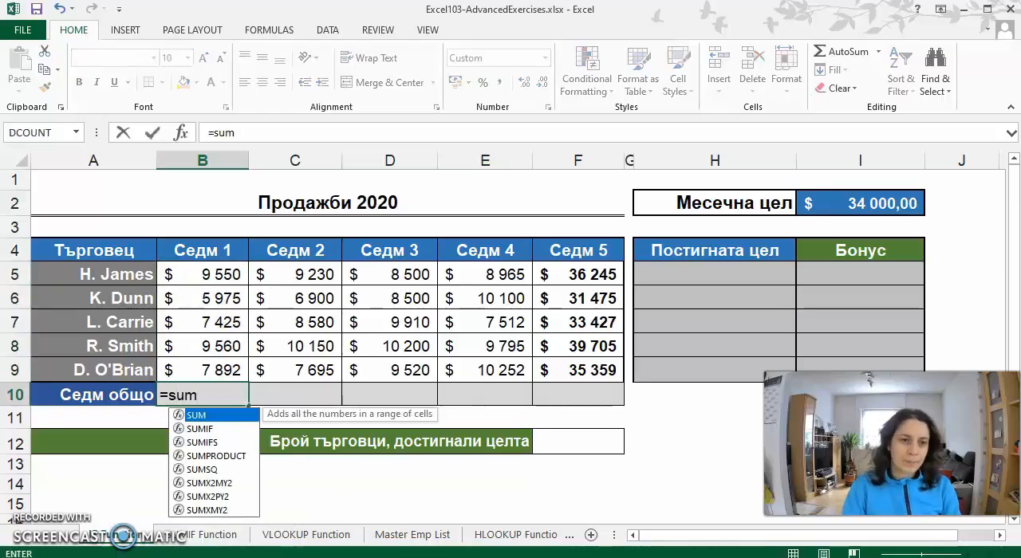
double_click(227, 416)
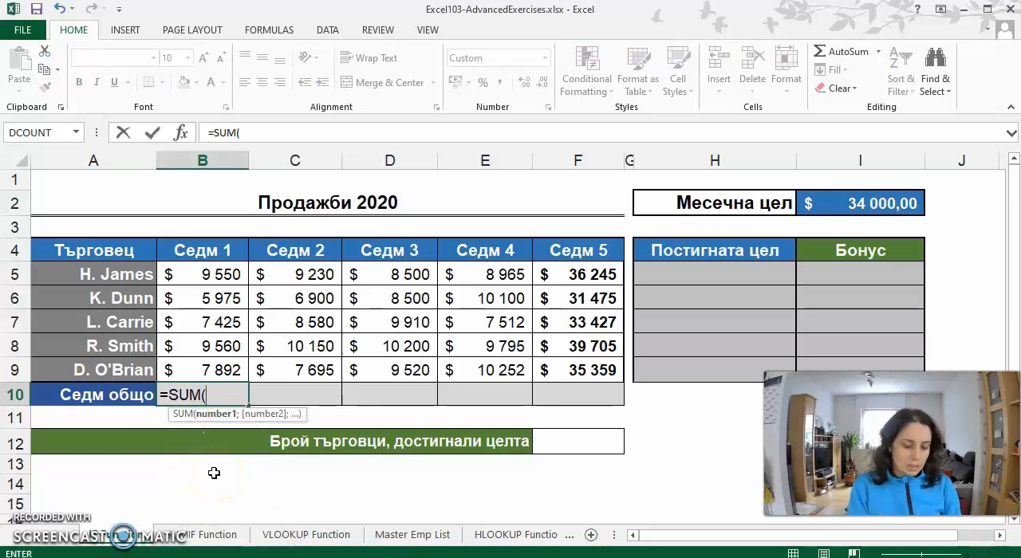
type("we")
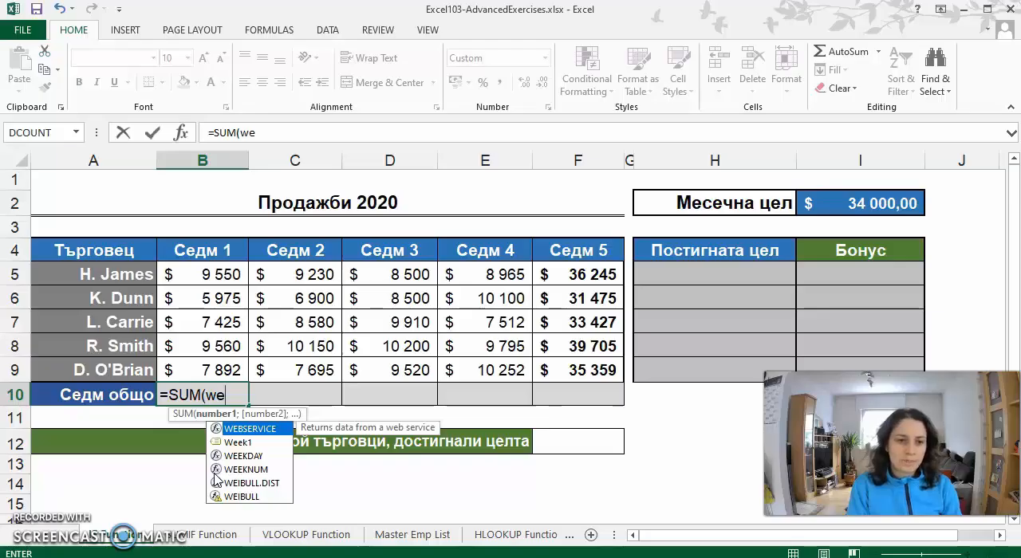
type("ek")
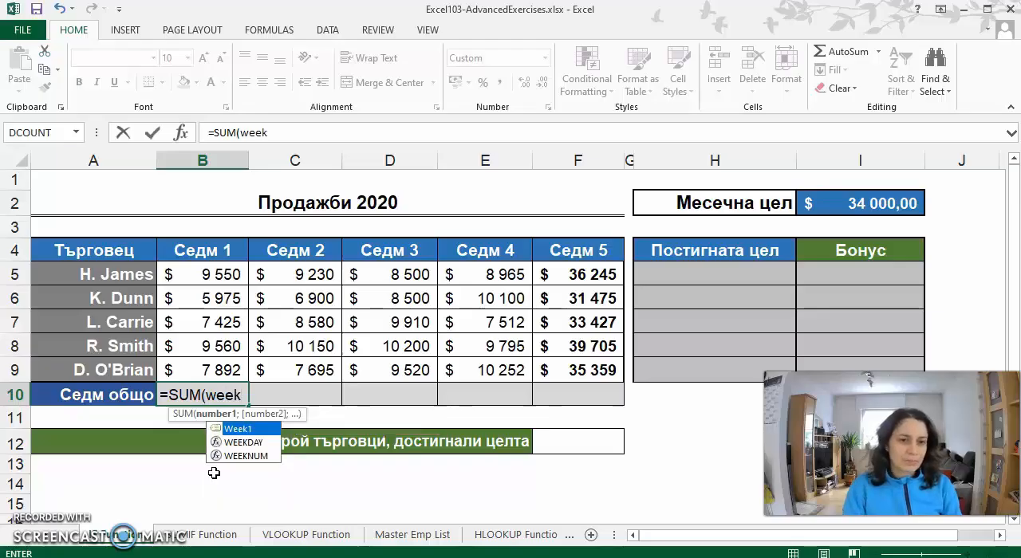
double_click(249, 432)
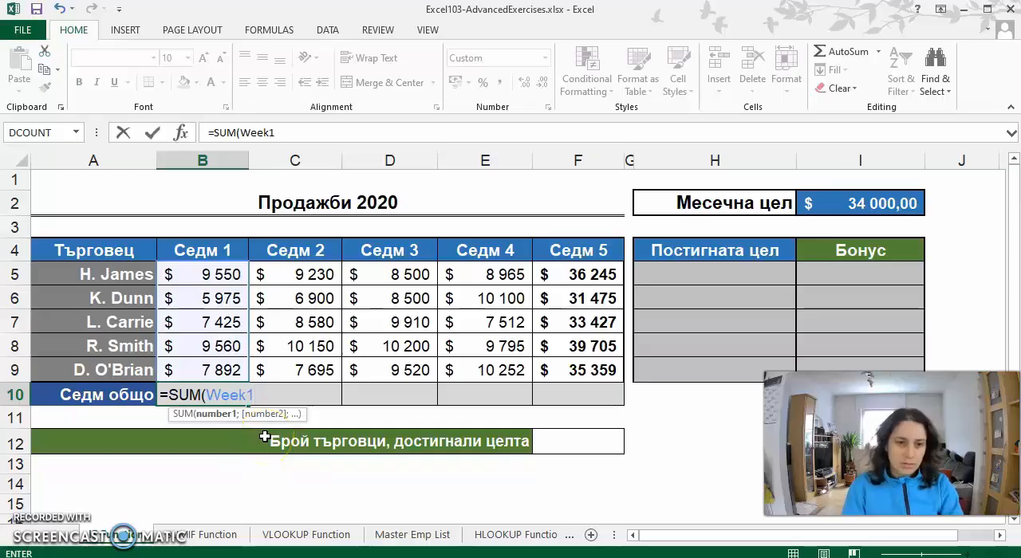
key("Return")
key("Up")
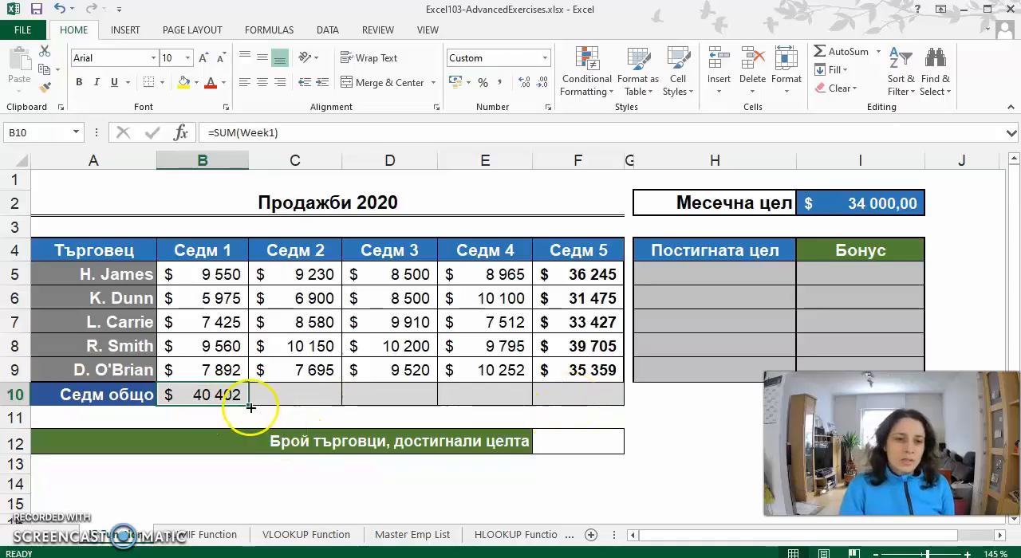
- Fill the B10 formula across through F10 and check the formulas in the cells of the Седм общо row
left_click_drag(247, 406, 611, 403)
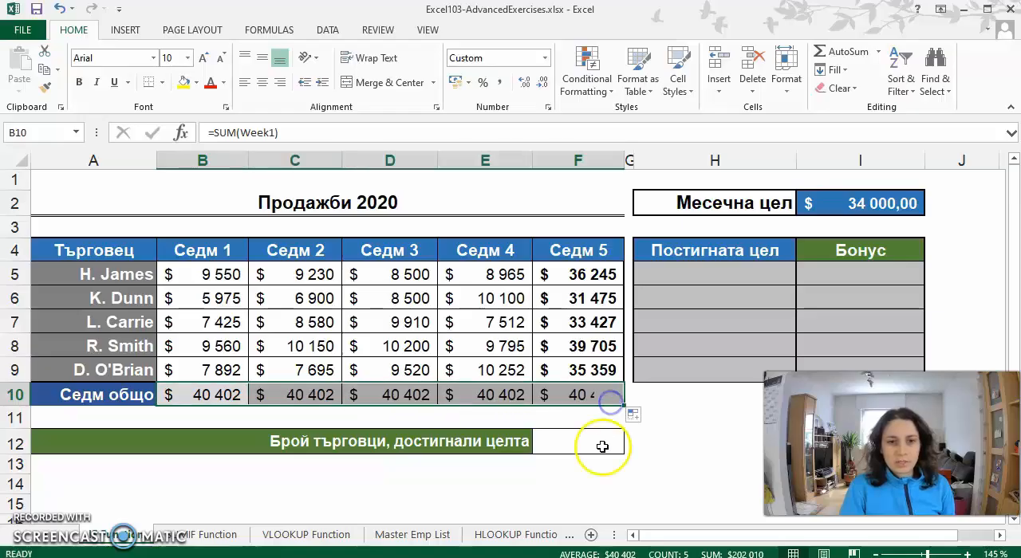
left_click(294, 391)
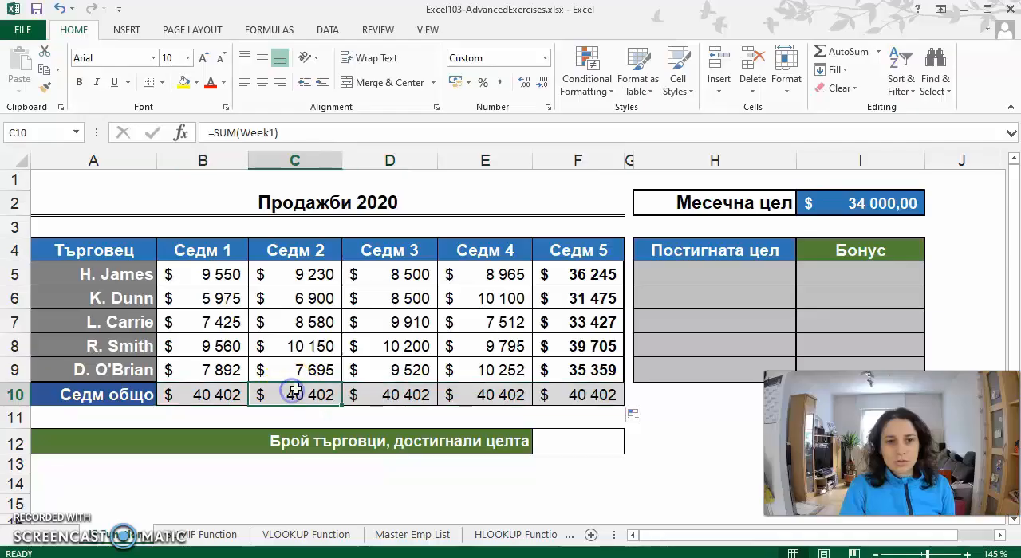
left_click(390, 391)
left_click(484, 391)
left_click(586, 396)
left_click(374, 395)
left_click(316, 394)
left_click(220, 394)
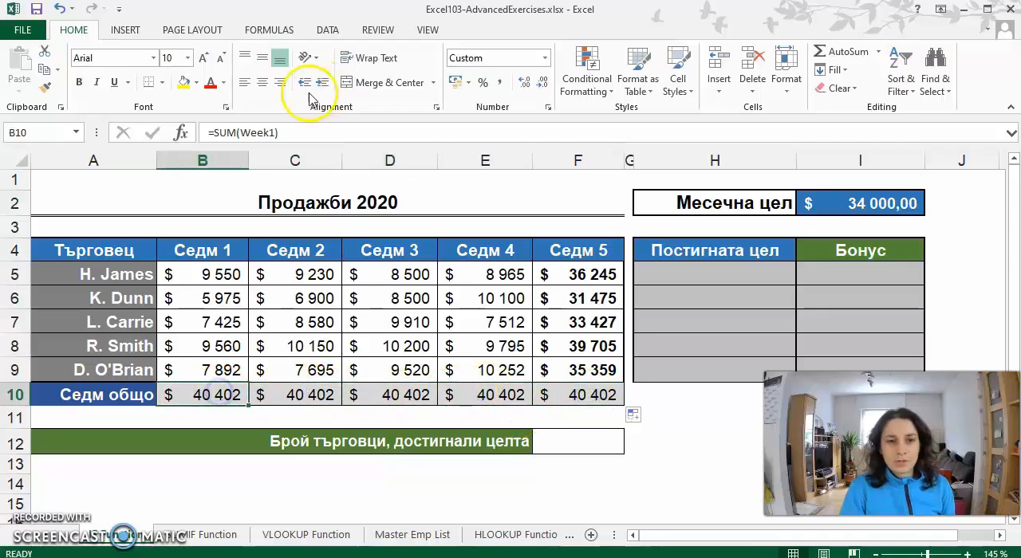
left_click(398, 394)
left_click(485, 392)
left_click(574, 401)
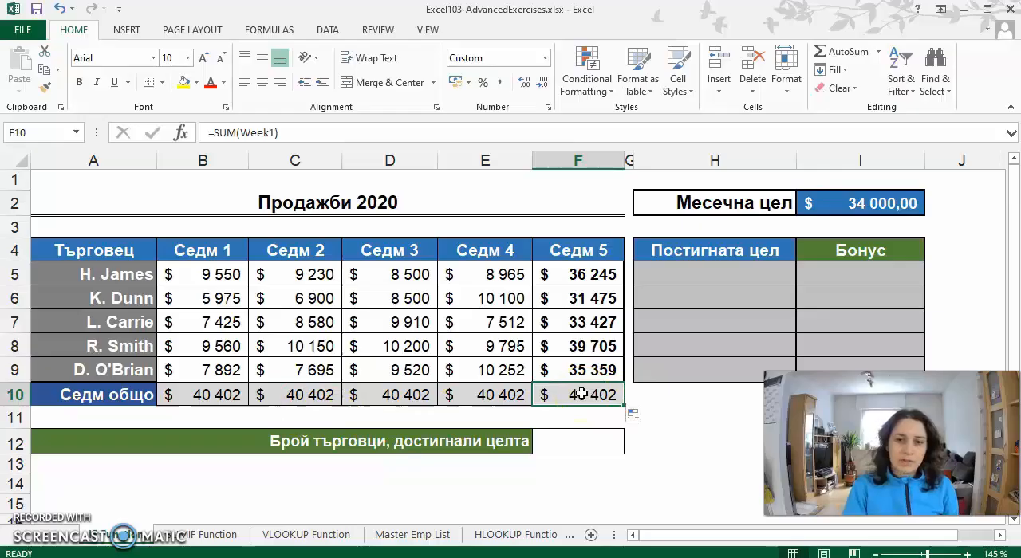
left_click(223, 323)
left_click(214, 391)
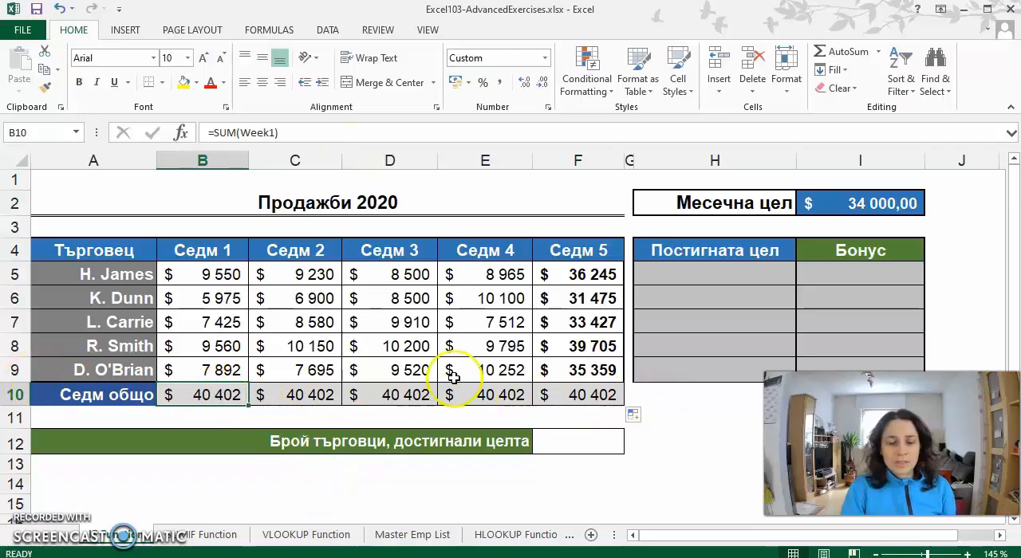
- Clear the copied totals from C10:F10
left_click(308, 391)
left_click_drag(308, 391, 576, 391)
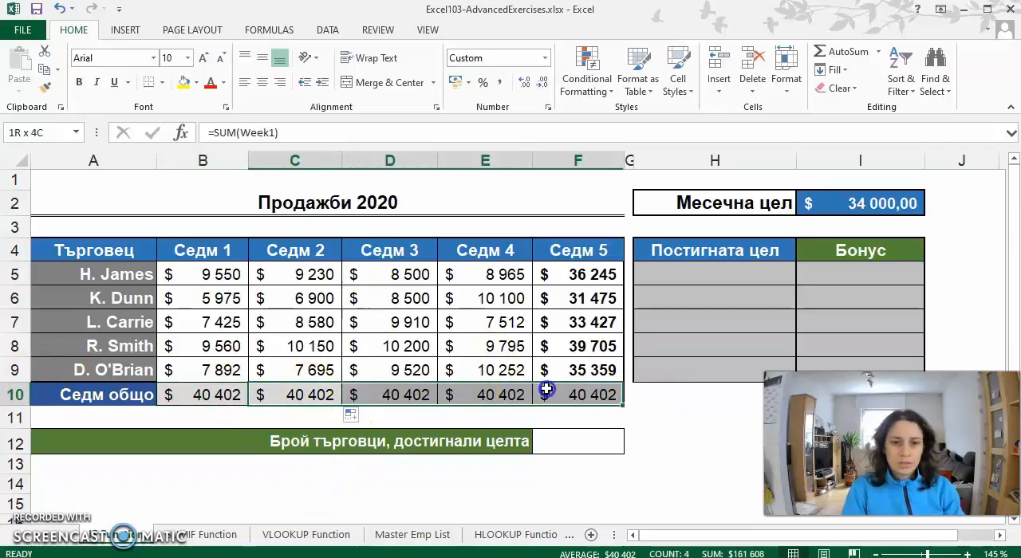
key("Delete")
left_click(283, 393)
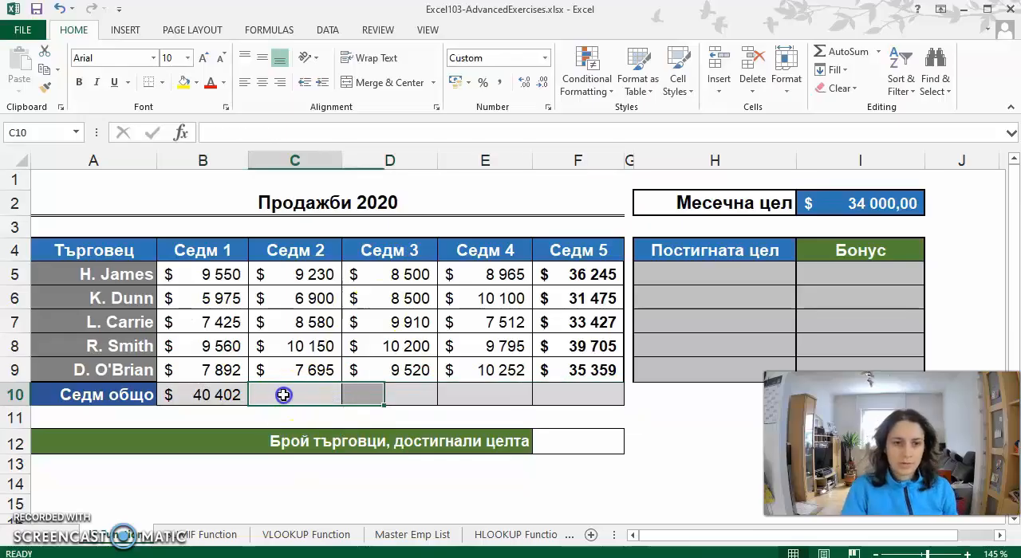
- Name the Седм 2 sales range C5:C9 as Week2
left_click_drag(305, 285, 300, 372)
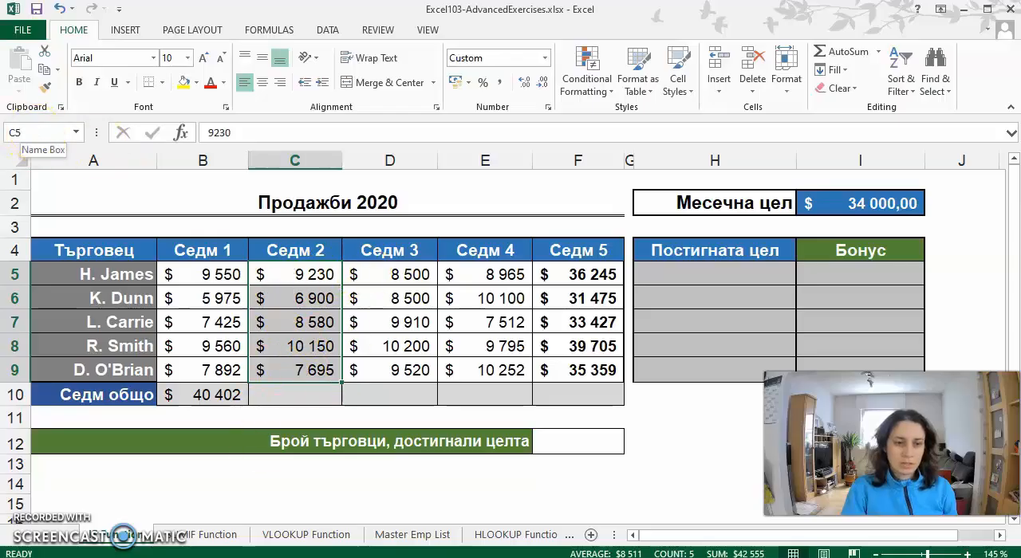
left_click(32, 132)
left_click(114, 143)
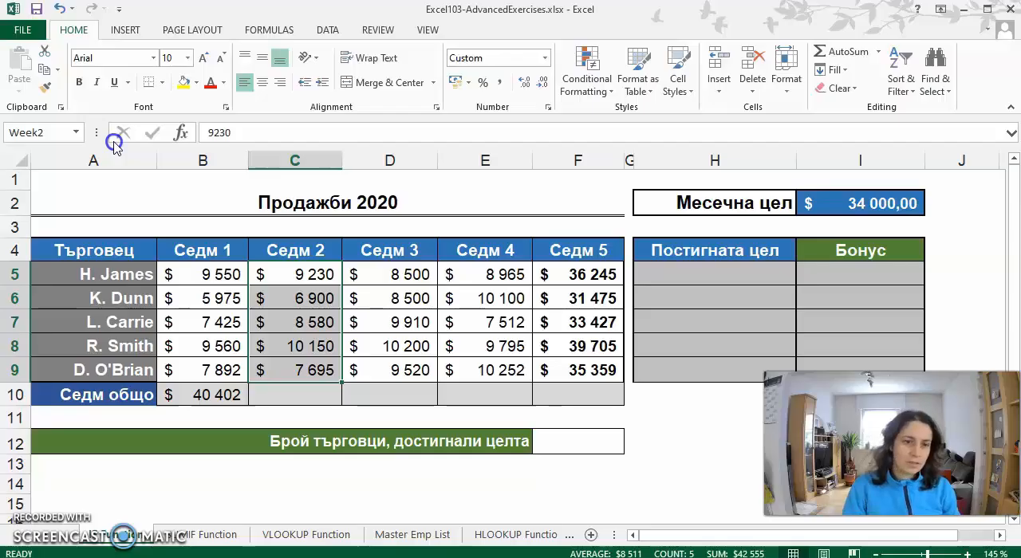
- Total the Седм 2 sales in C10 with AutoSum, using the formula =SUM(Week2)
left_click(303, 393)
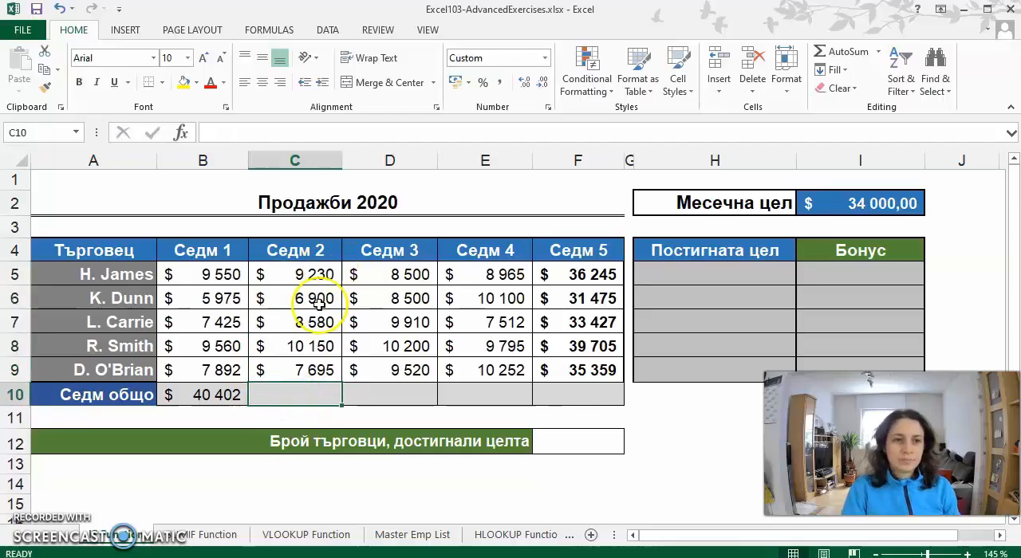
left_click(850, 53)
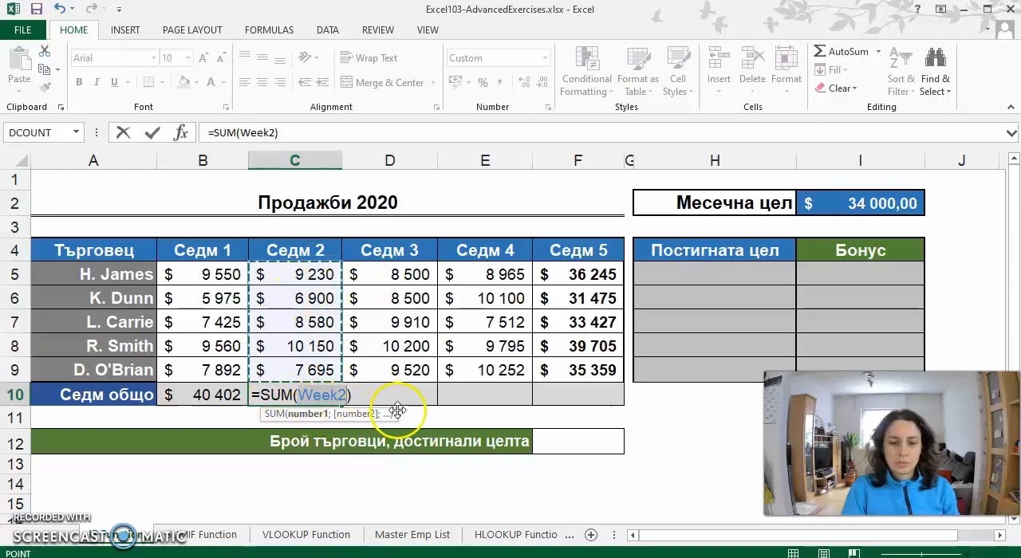
key("Return")
key("Up")
key("Left")
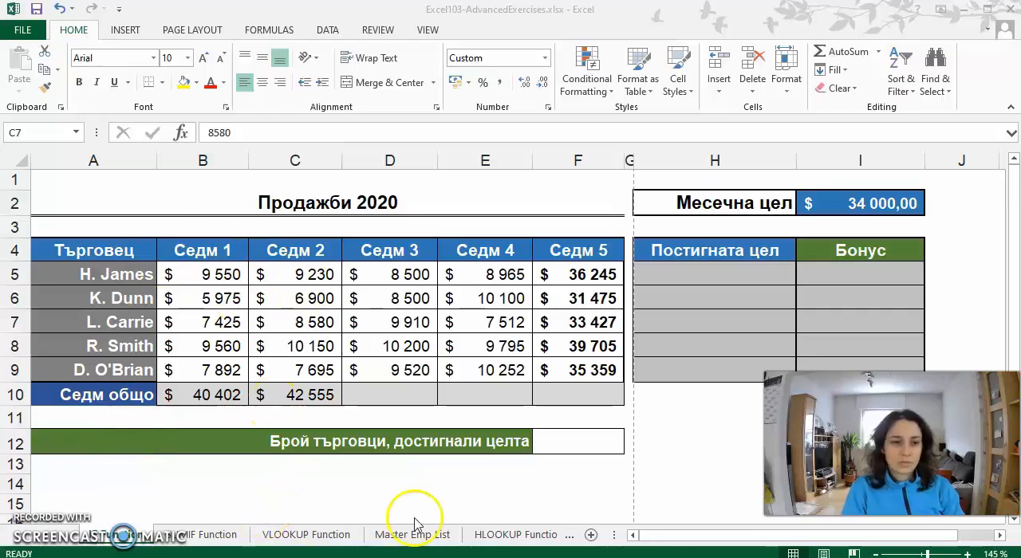
- Open the VLOOKUP Function sheet and jump from there to the named range Week2
left_click(305, 534)
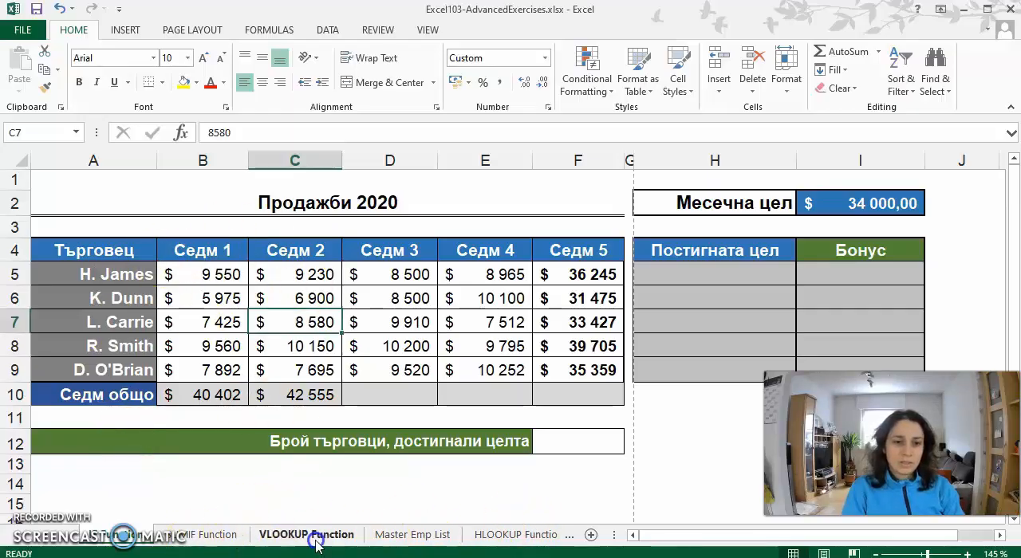
left_click(76, 133)
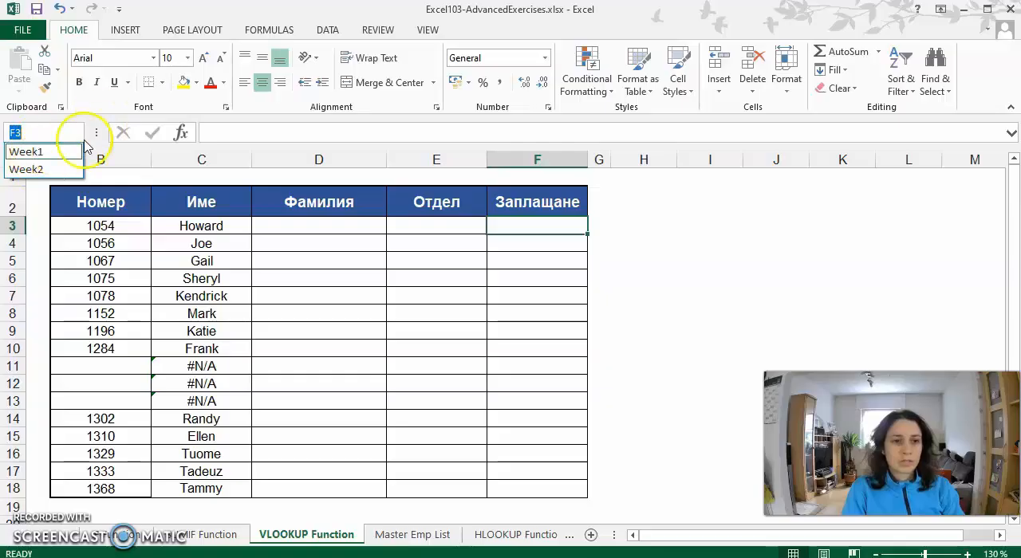
left_click(32, 169)
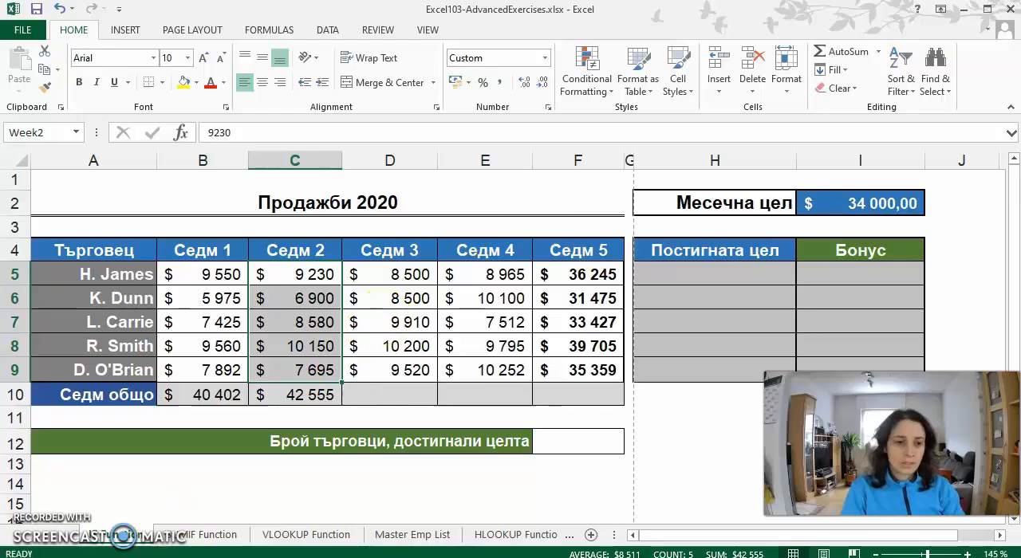
- Check the Седм 1 total formula in B10 and insert a blank row above row 9 of the sales table
left_click(165, 397)
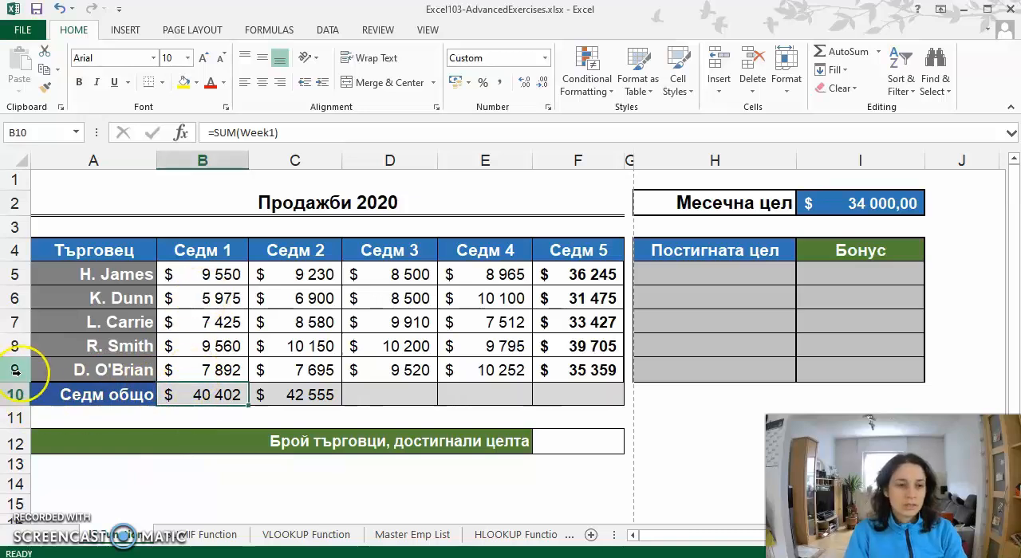
right_click(19, 371)
left_click(59, 243)
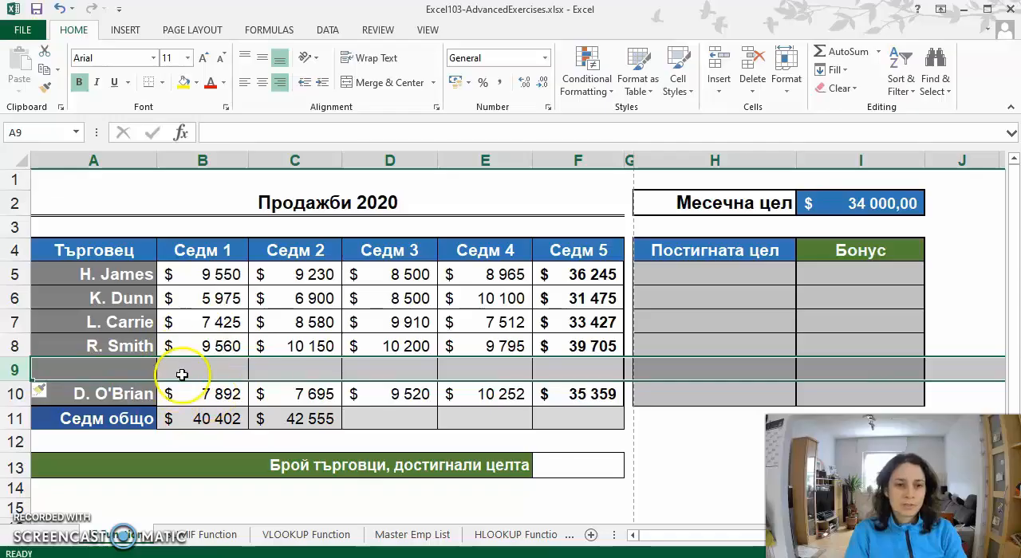
- Enter 5866 as the Седм 1 value in B9 and inspect the range used by the total formula in B11
left_click(203, 369)
type("5866")
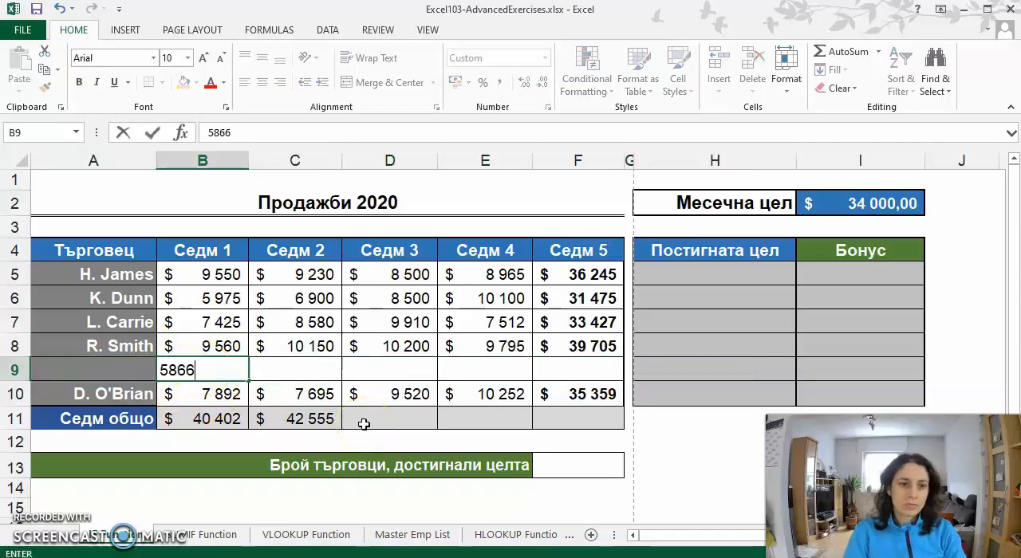
key("Return")
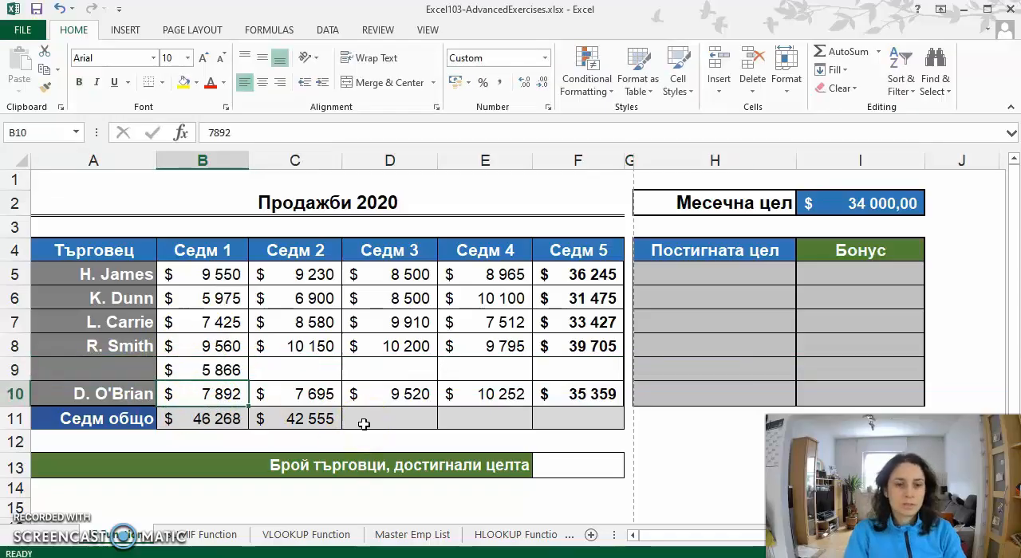
left_click(206, 419)
left_click(296, 132)
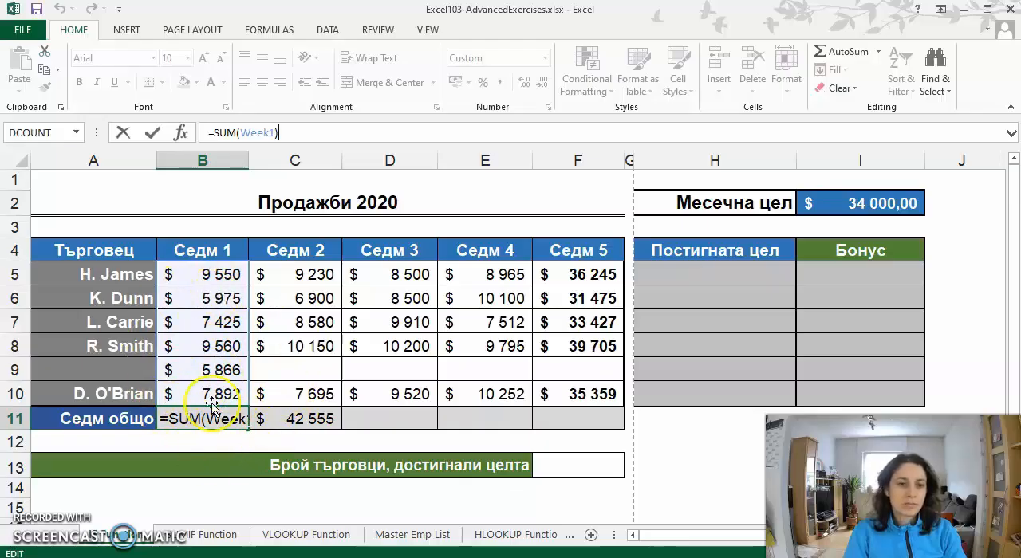
key("ctrl+Return")
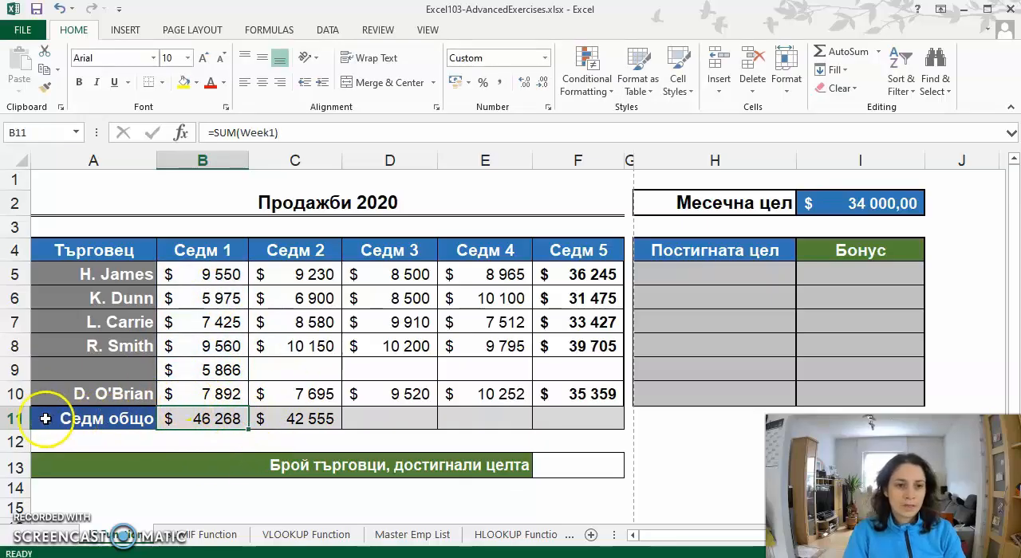
- Add a row directly above the Седм общо row with 58664 in B11 and inspect the Седм 1 total formula's range
left_click(16, 419)
right_click(17, 419)
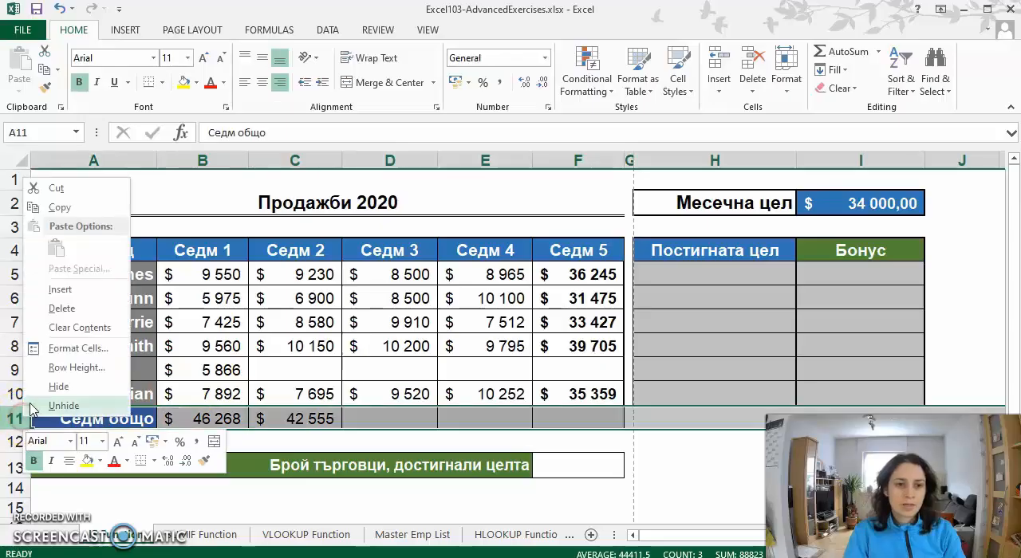
left_click(60, 293)
left_click_drag(205, 417, 208, 421)
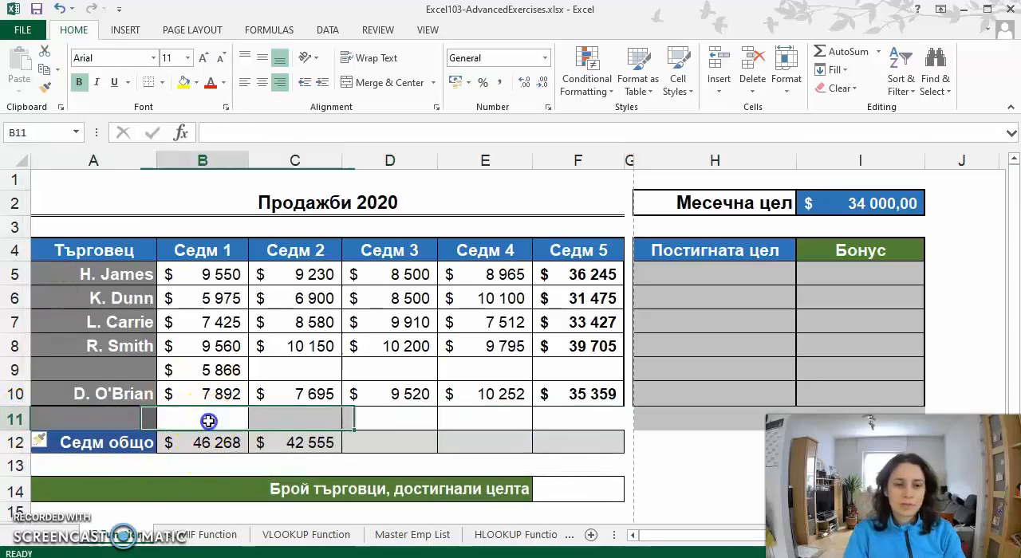
type("5")
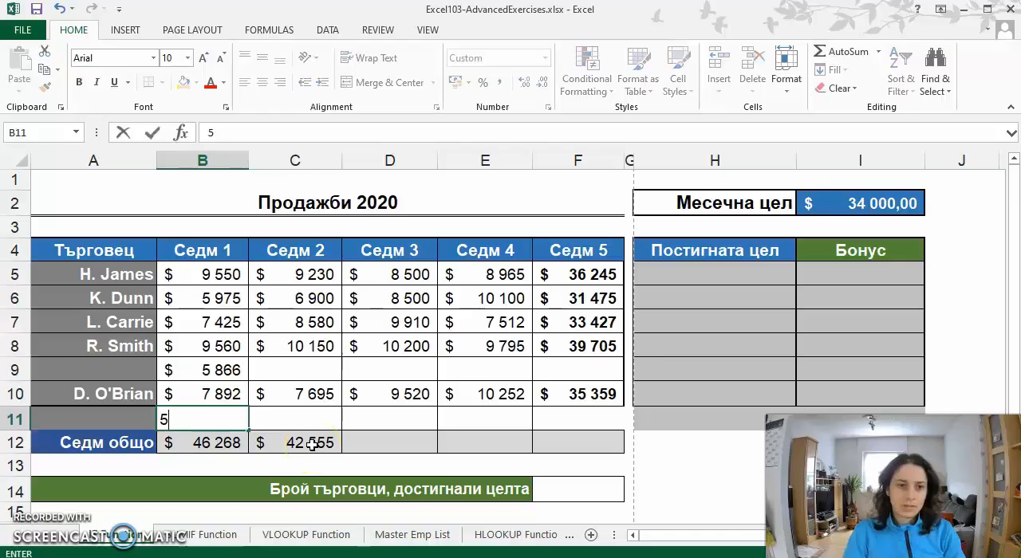
key("Return")
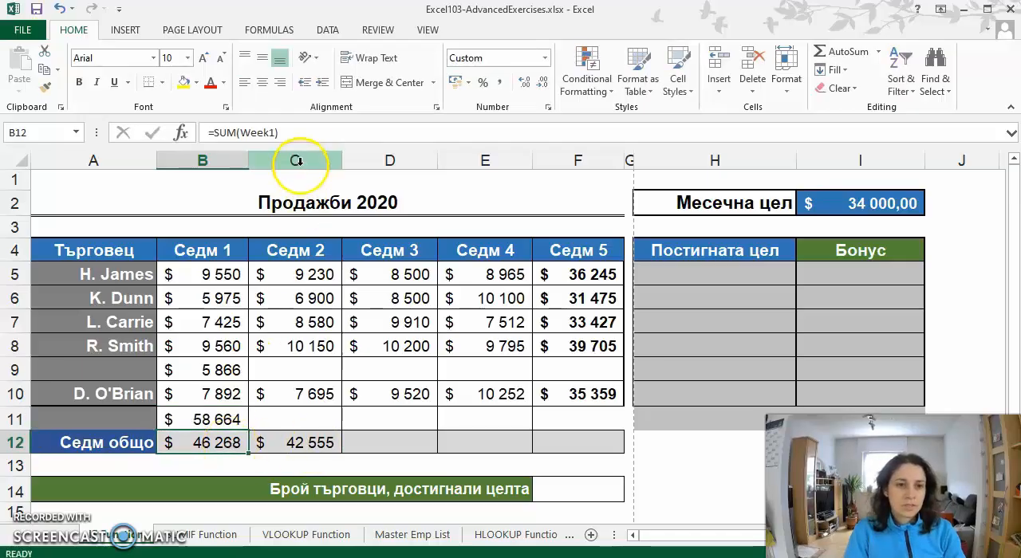
key("F2")
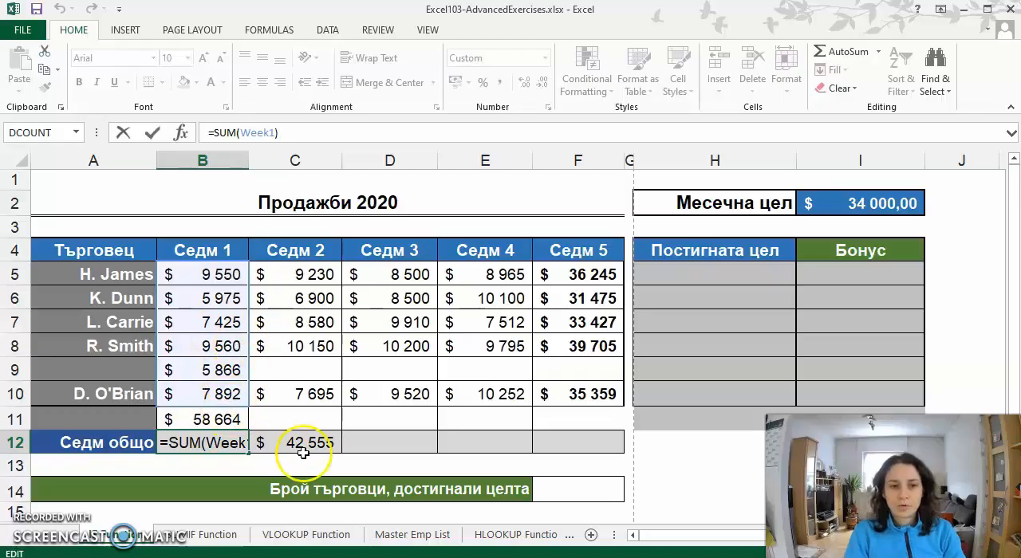
- Total the Седм 3 sales in D12 with AutoSum over the plain cell range D5:D11
left_click(380, 442)
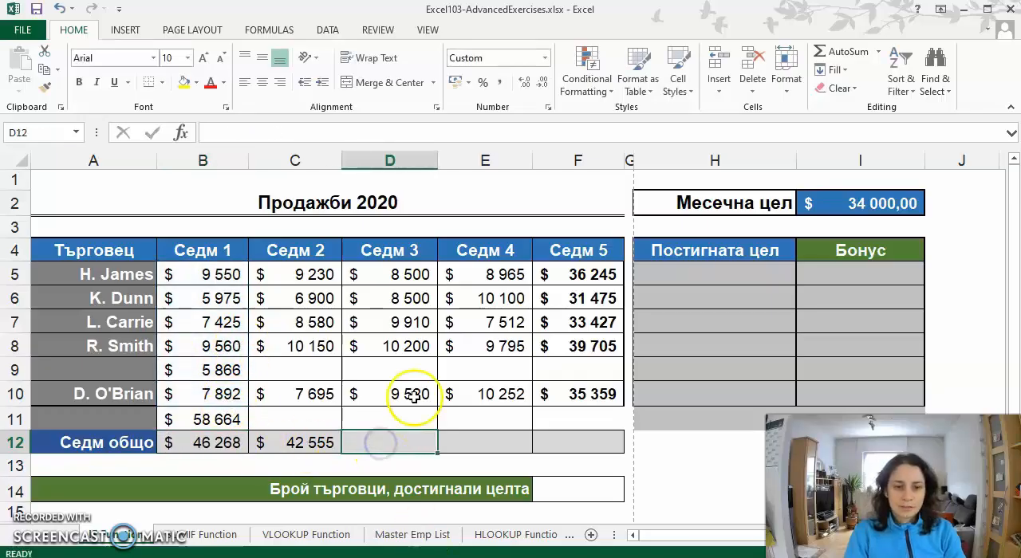
left_click(848, 52)
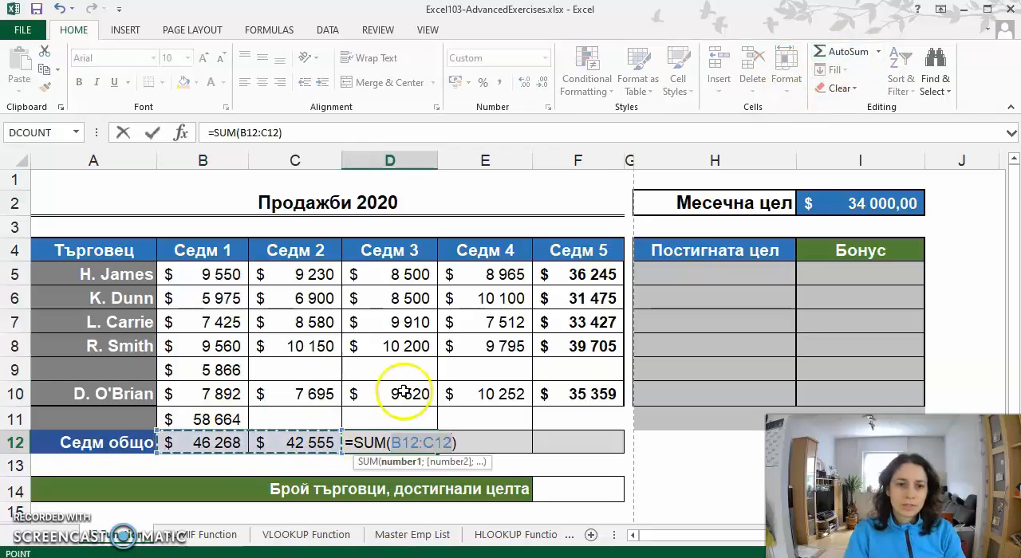
left_click_drag(392, 417, 400, 279)
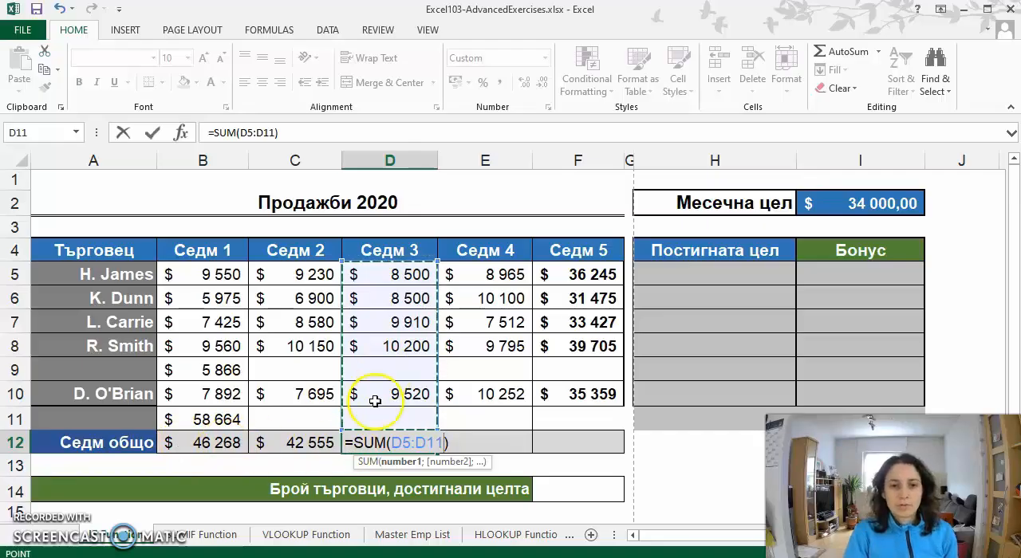
key("Return")
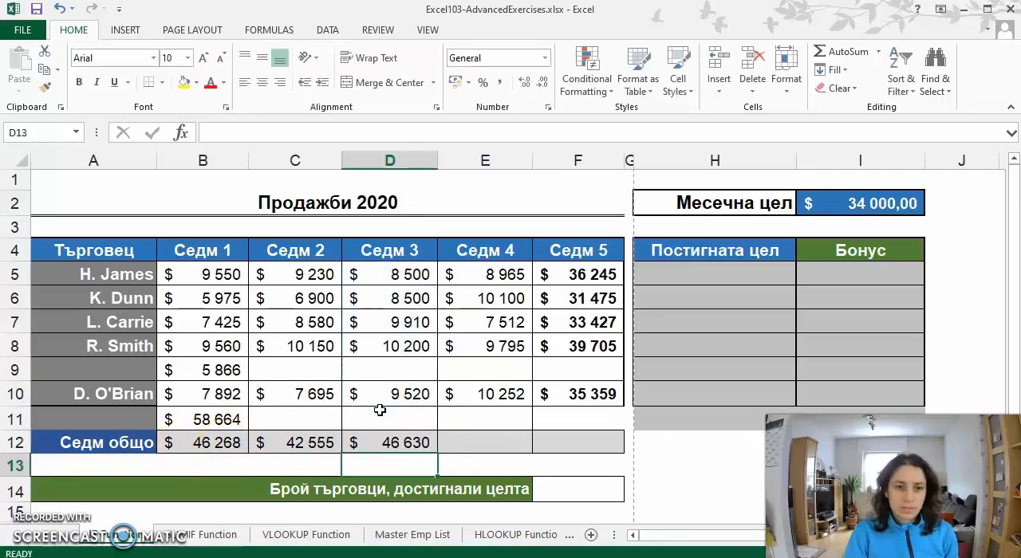
- Add another row above the Седм общо row with 3521 in D12 and inspect the Седм 3 total formula's range
right_click(24, 443)
left_click(62, 318)
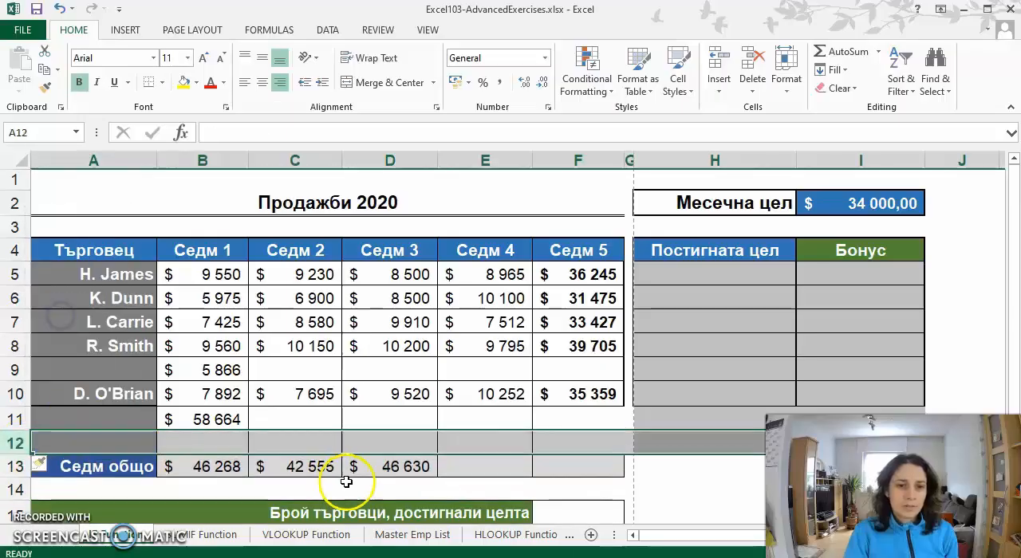
left_click(372, 441)
type("3521")
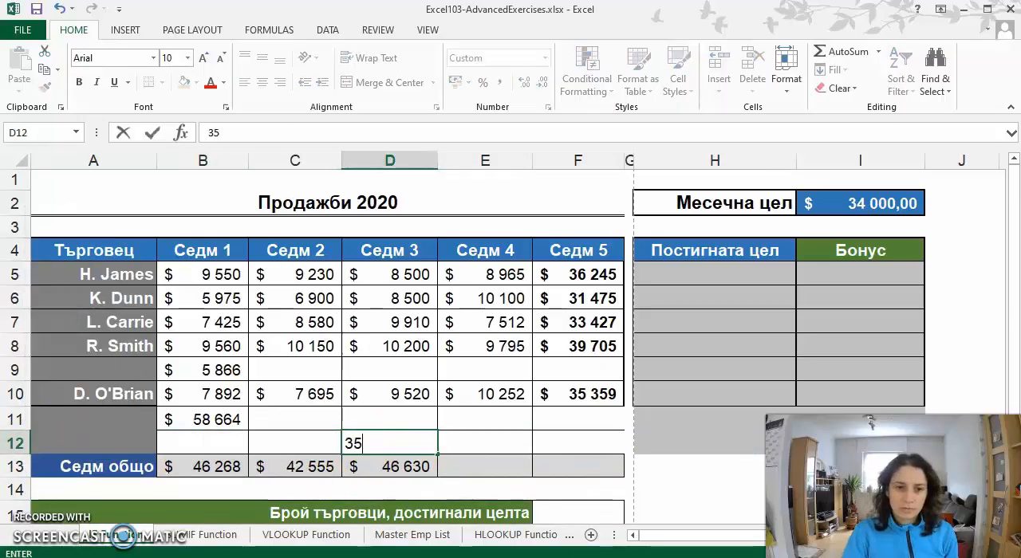
key("Return")
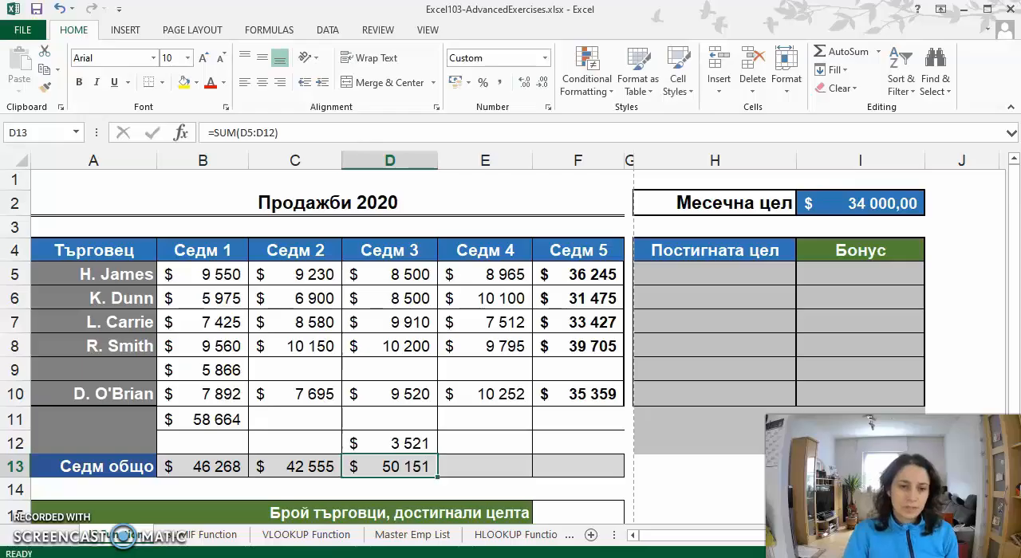
left_click(317, 132)
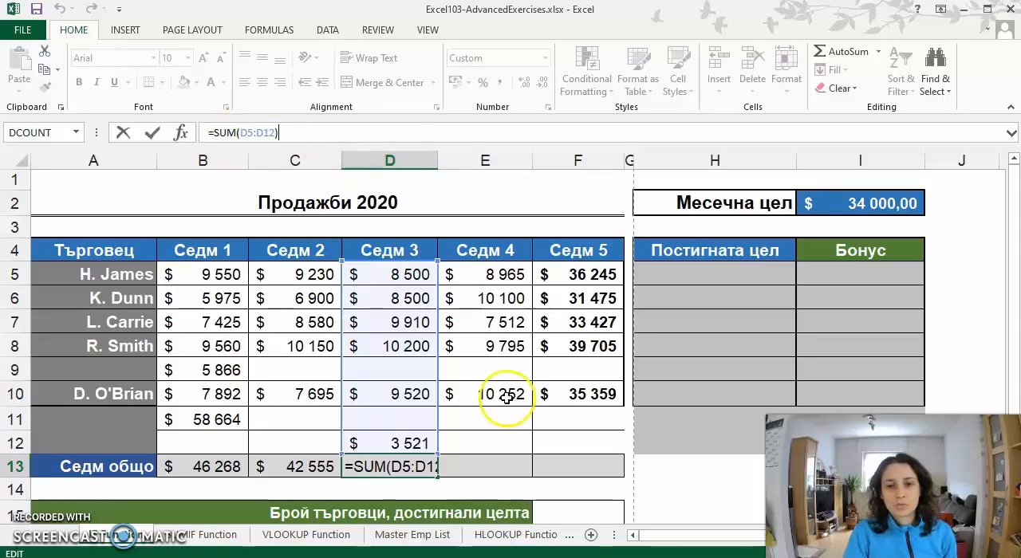
key("Escape")
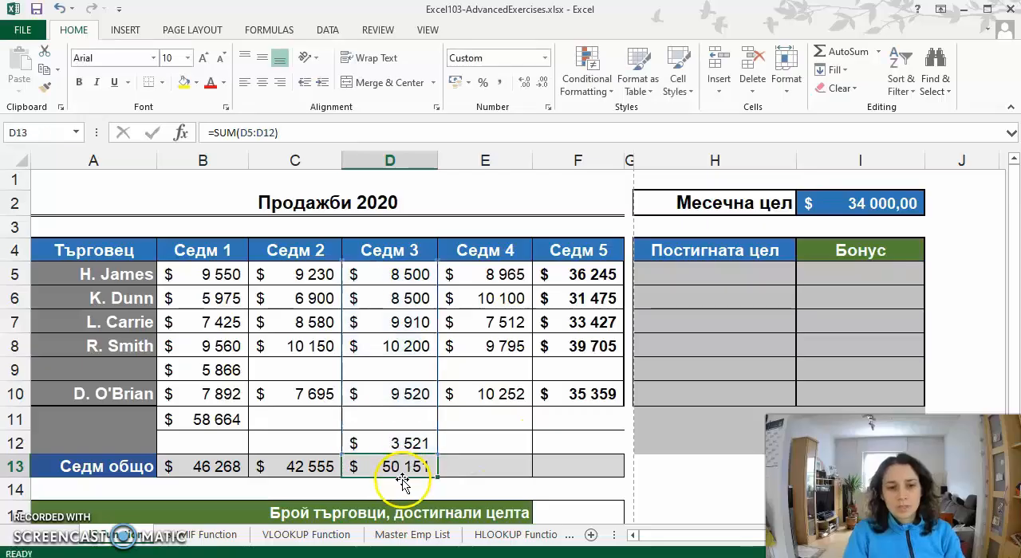
left_click(394, 469)
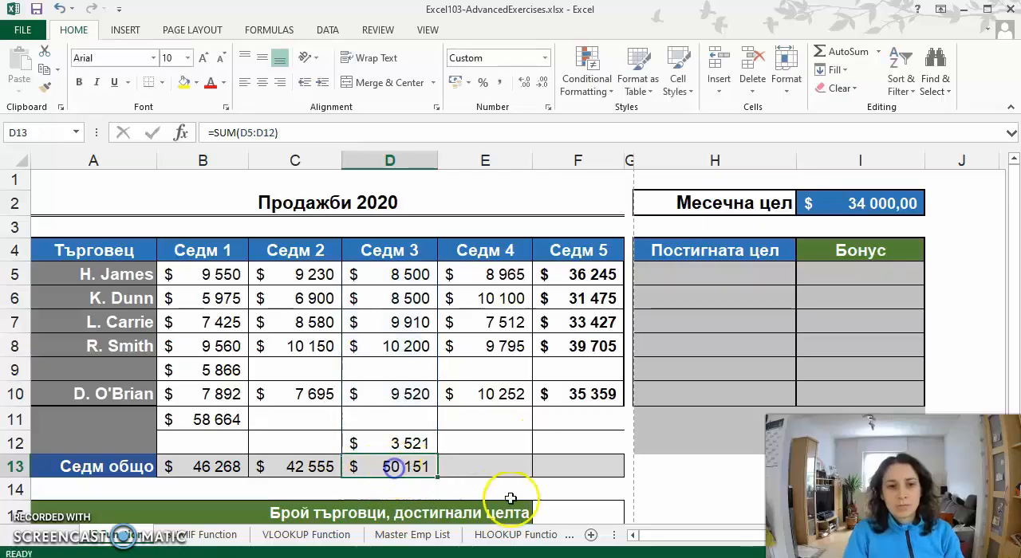
- Enter 54688 in C12 and 54655 in C11 in the Седм 2 column
left_click(292, 442)
type("54 6")
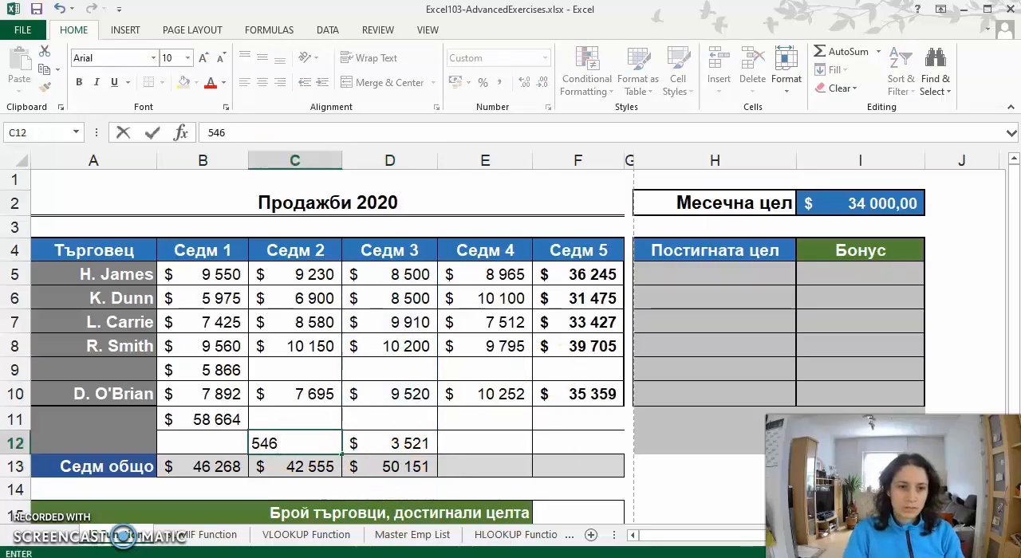
type("88")
key("Up")
type("54 6")
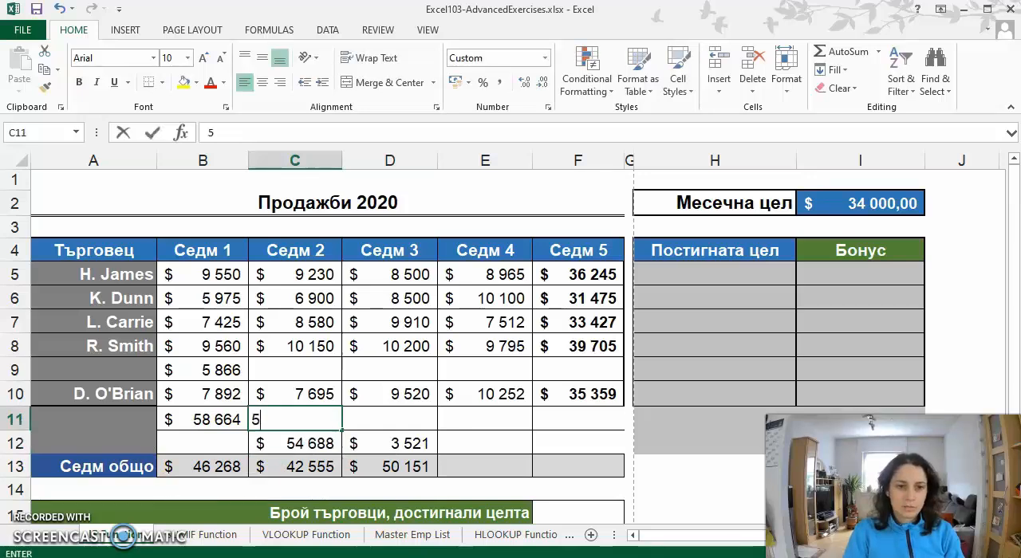
type("55")
key("Return")
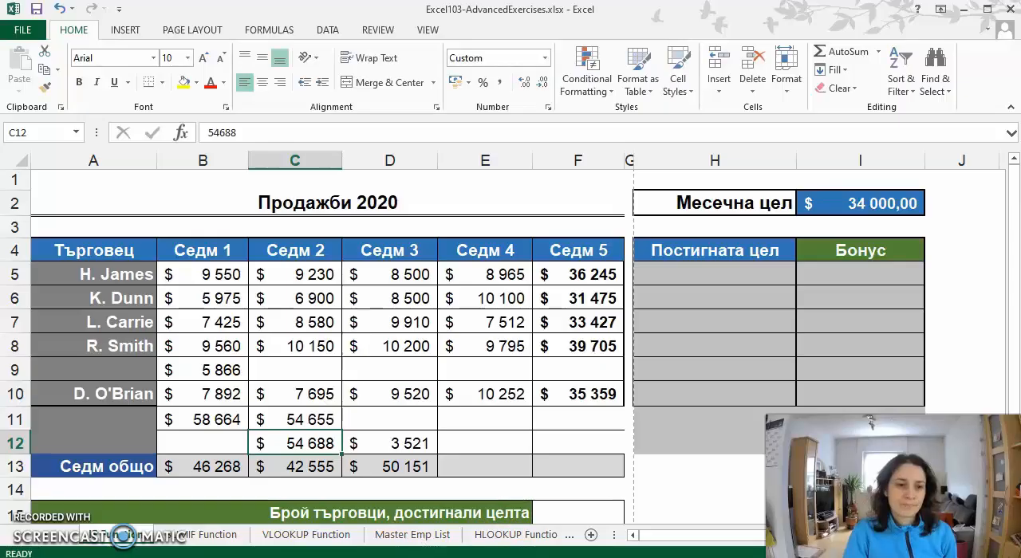
- Open the Name Manager beside the sales table and check which ranges Week1 and Week2 refer to
left_click(463, 556)
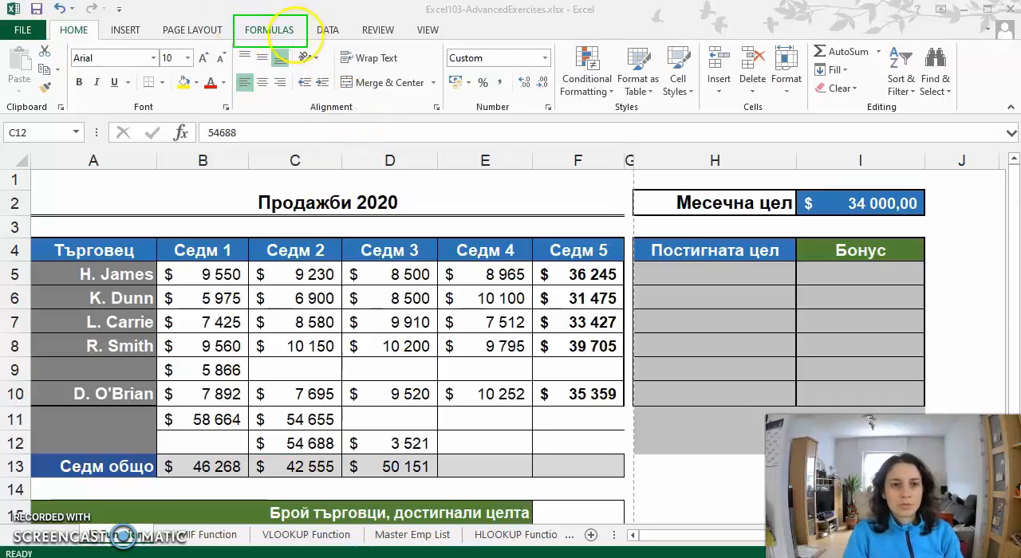
left_click(271, 30)
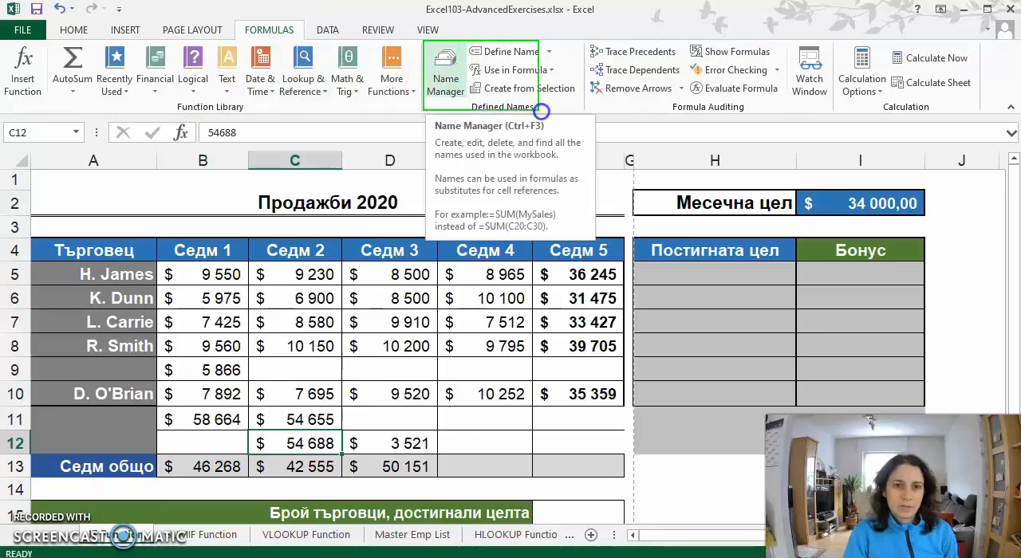
left_click(440, 94)
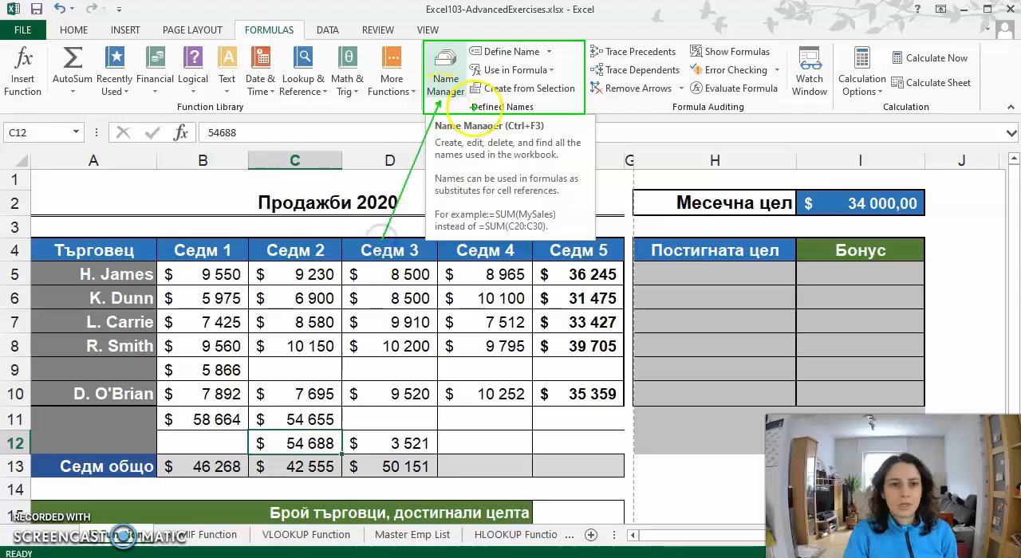
left_click(445, 71)
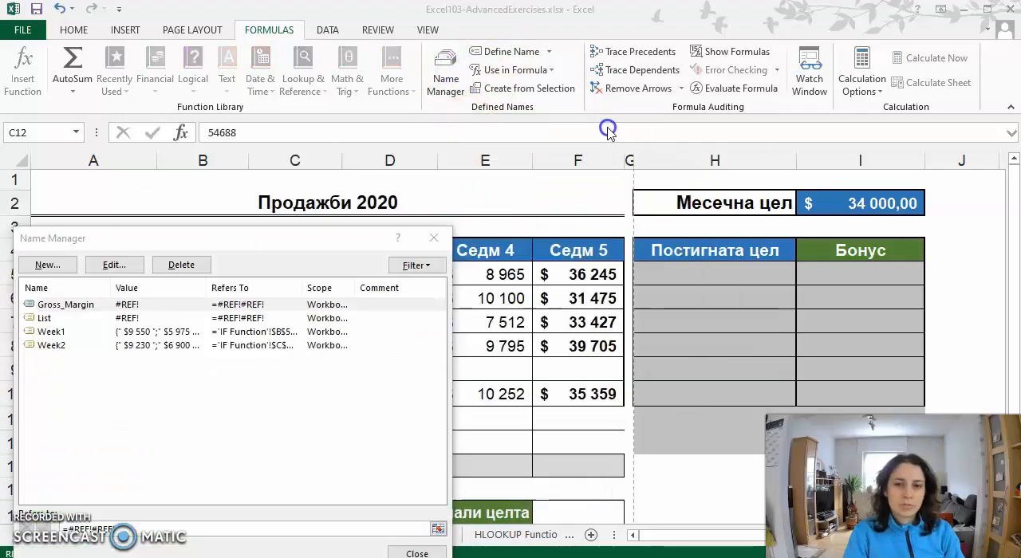
left_click_drag(513, 156, 699, 79)
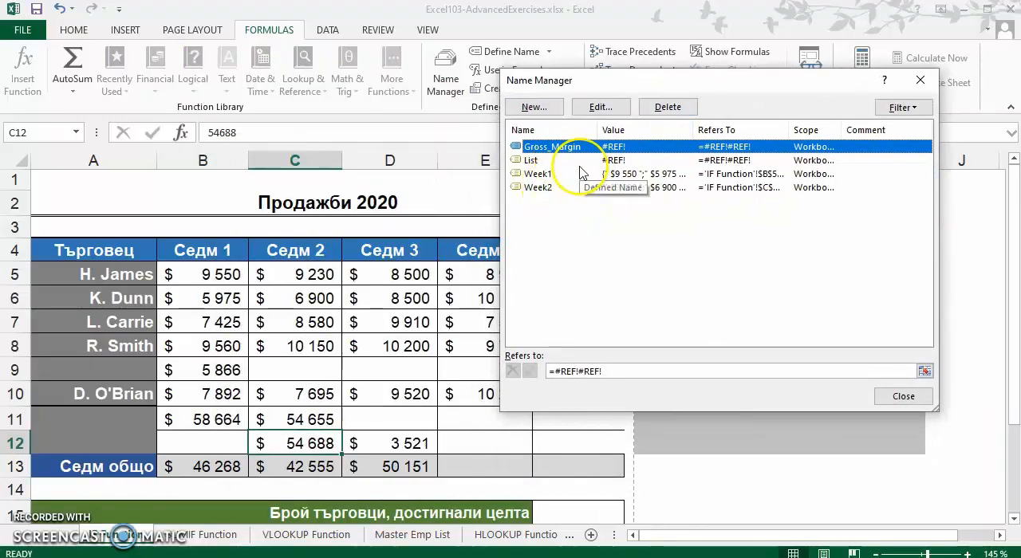
left_click_drag(593, 86, 625, 68)
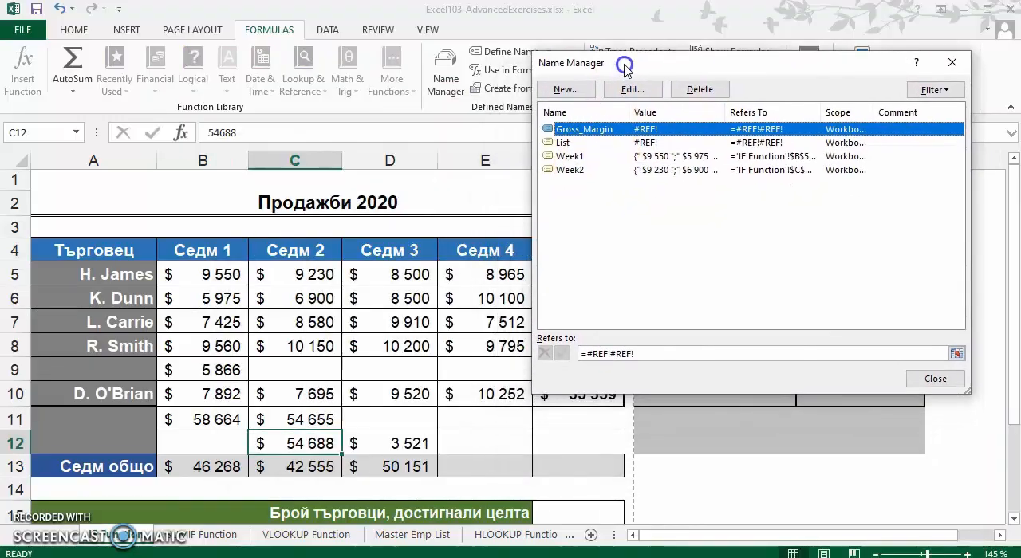
left_click(570, 157)
left_click(584, 171)
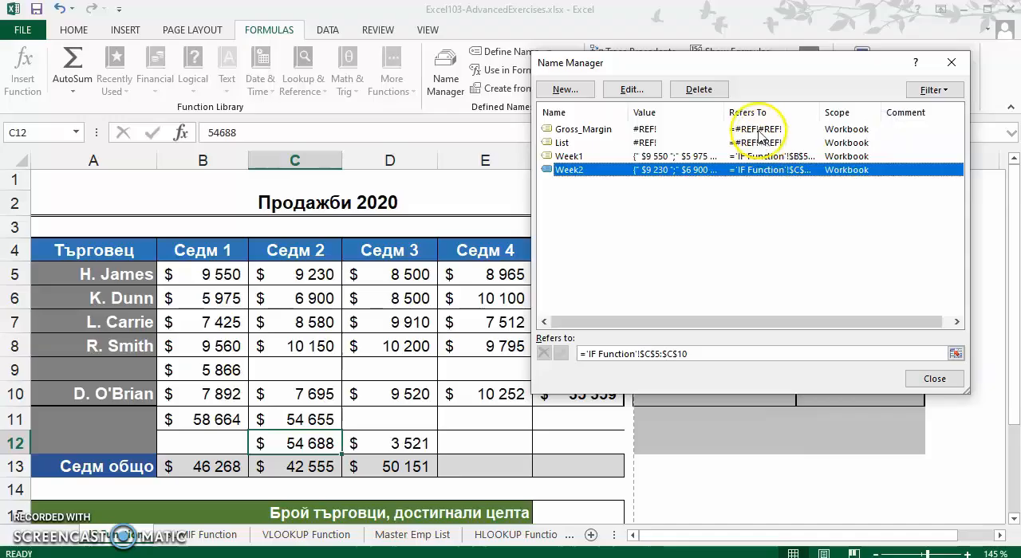
- Delete the broken names Gross_Margin and List from the workbook and close the Name Manager
left_click(567, 144)
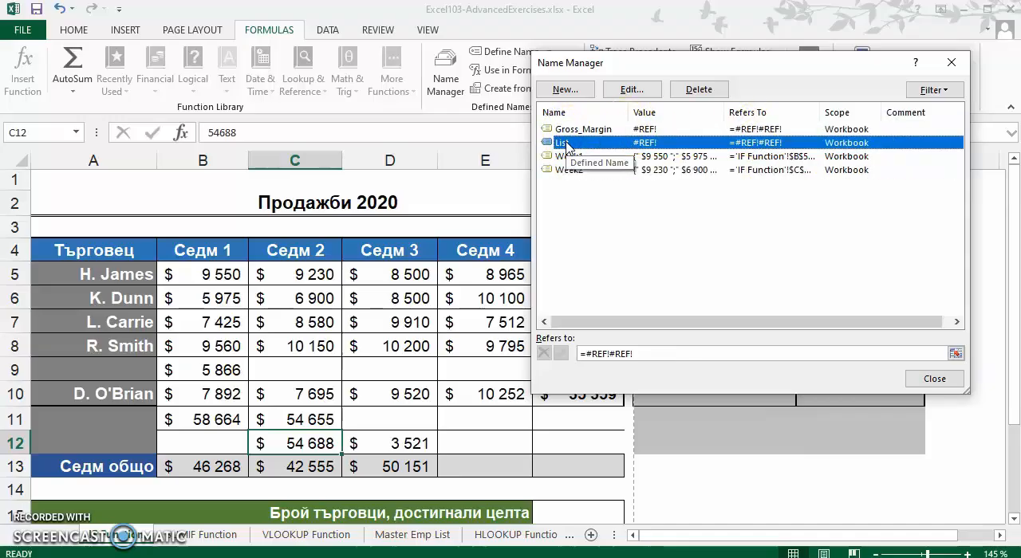
left_click(576, 129)
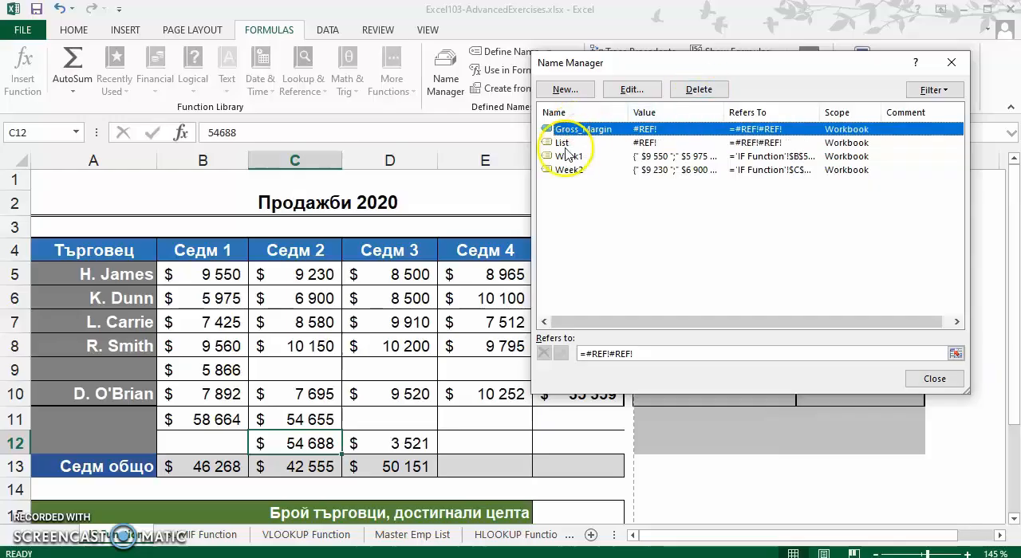
left_click(701, 89)
left_click(527, 318)
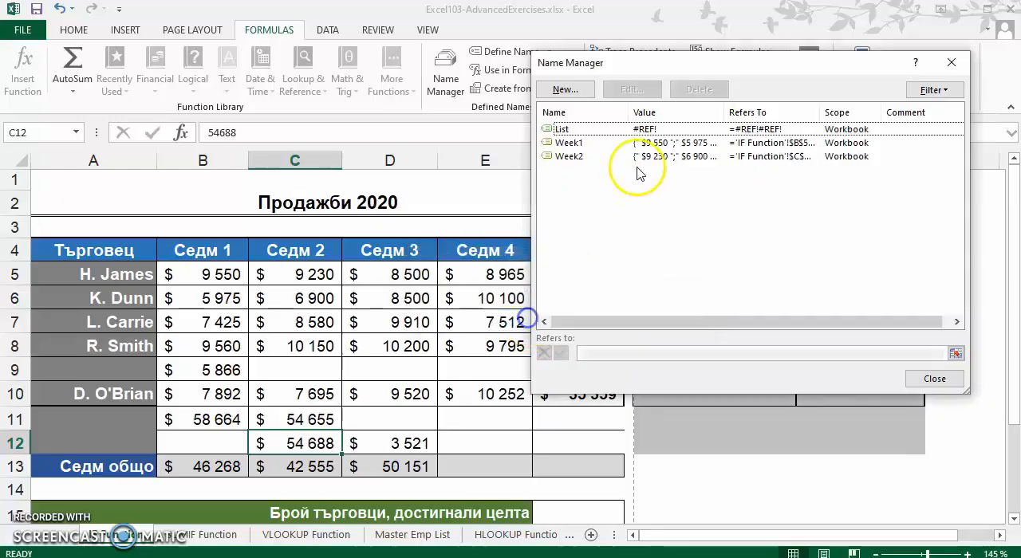
left_click(565, 130)
left_click(710, 89)
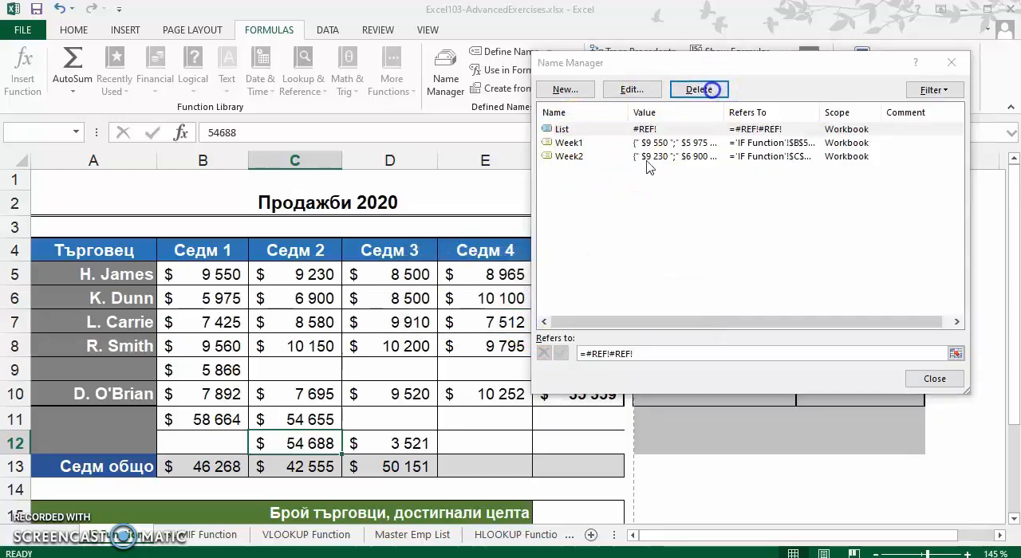
left_click(513, 320)
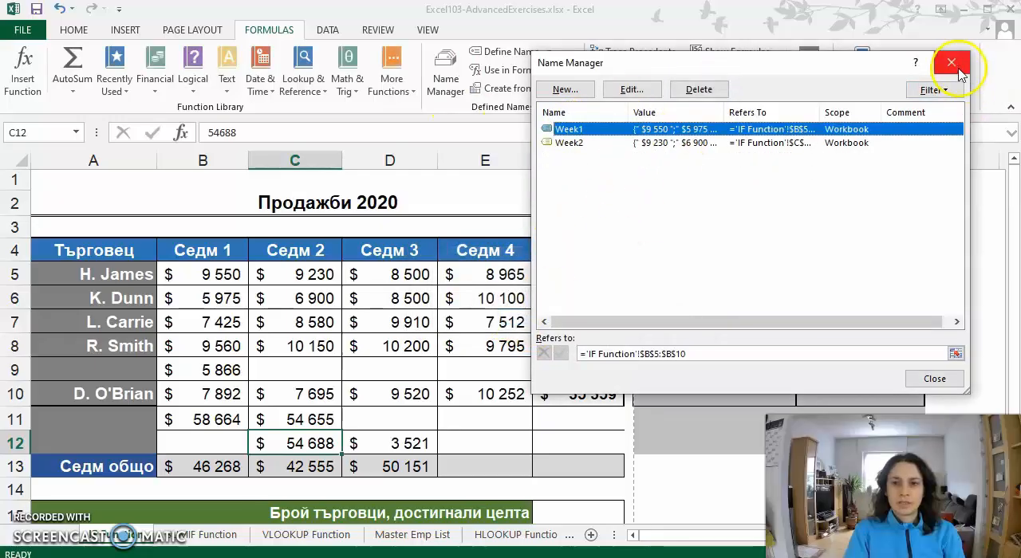
left_click(951, 63)
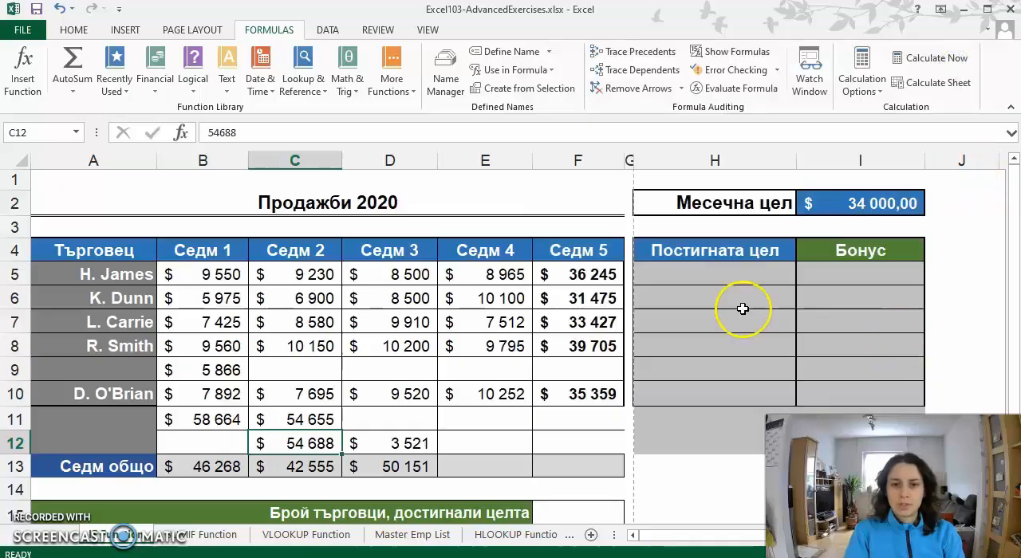
- Examine the Месечна цел amount in I2 and the empty Постигната цел and Бонус columns beside the sales table
scroll(743, 309, "down", 1)
scroll(742, 309, "down", 1)
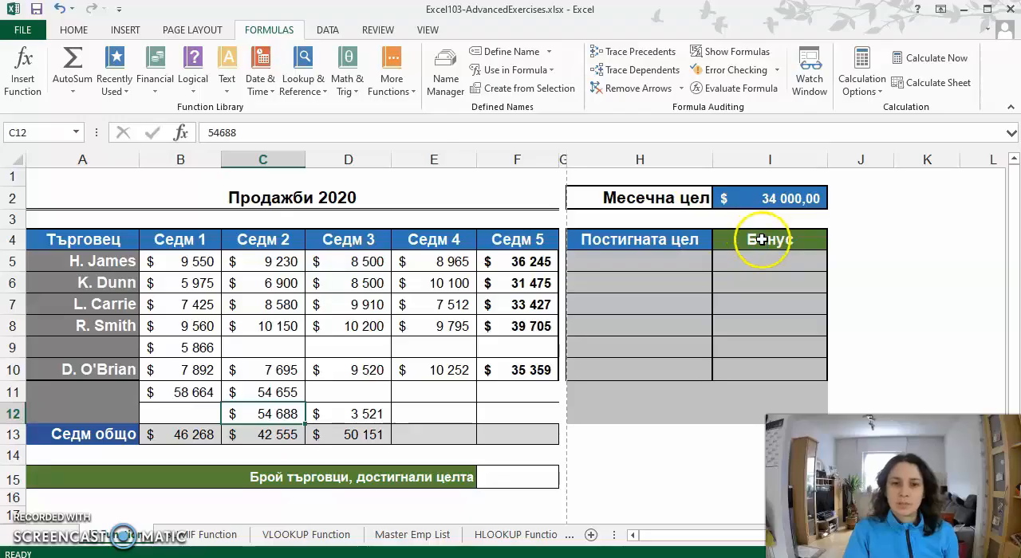
left_click(670, 206)
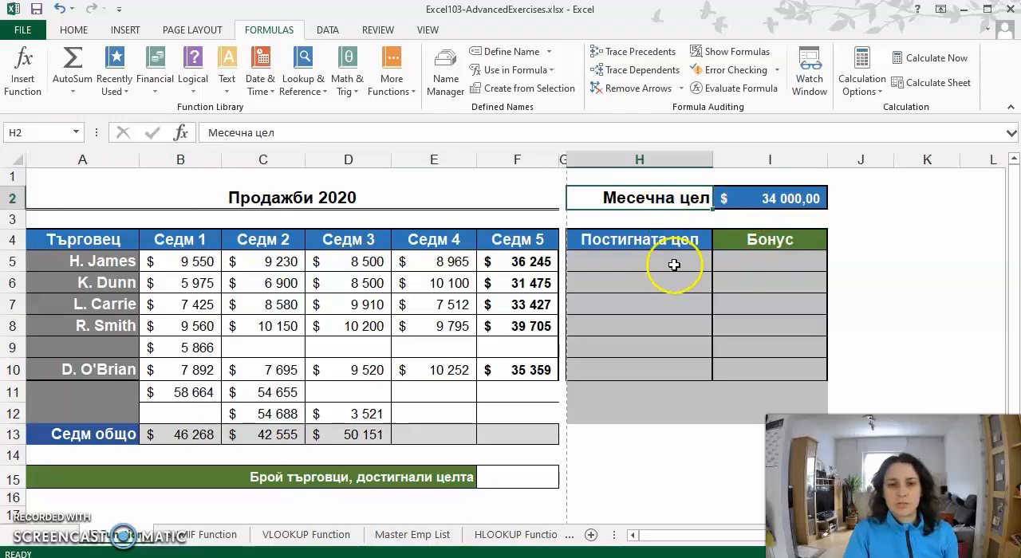
left_click_drag(663, 257, 645, 336)
left_click_drag(770, 263, 760, 381)
left_click(611, 258)
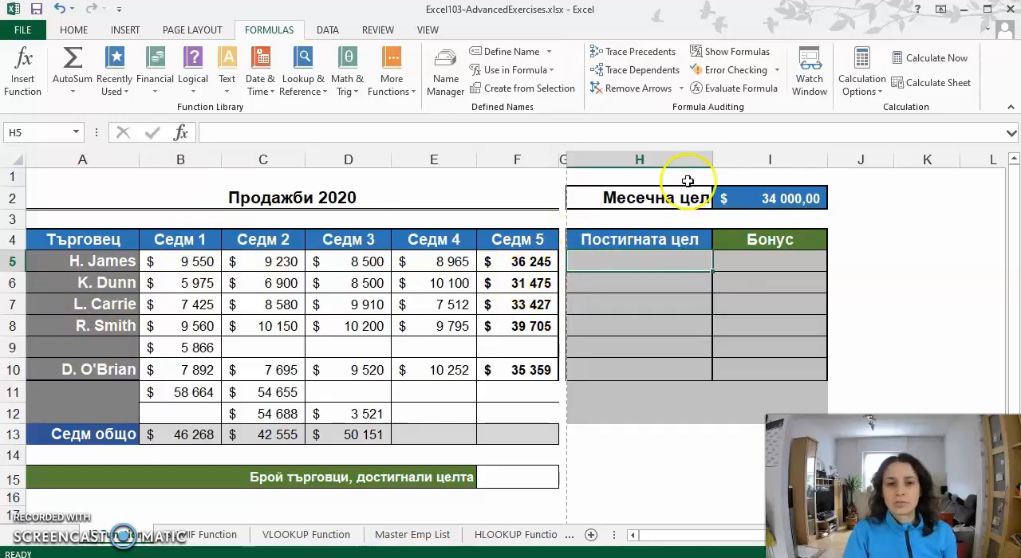
left_click(806, 200)
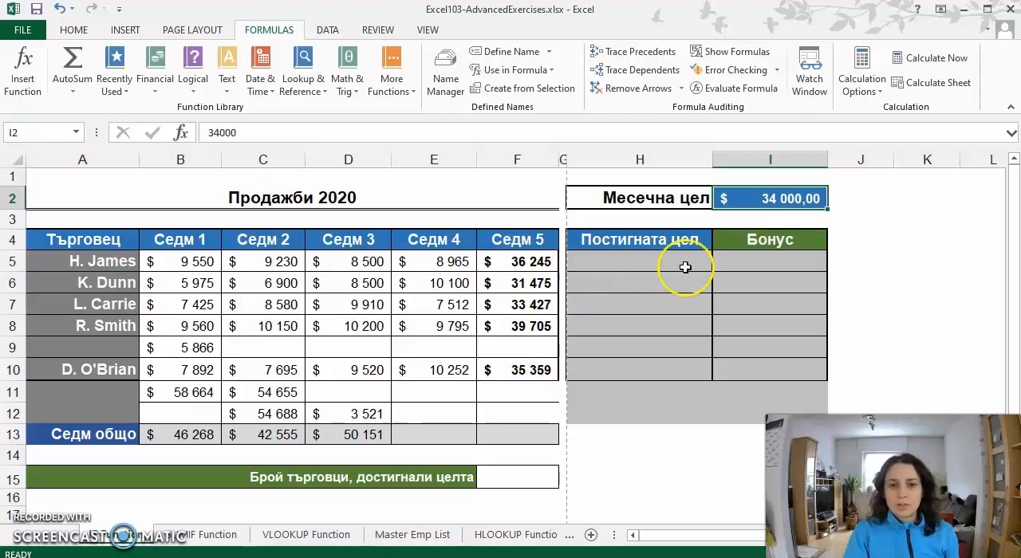
left_click(792, 266)
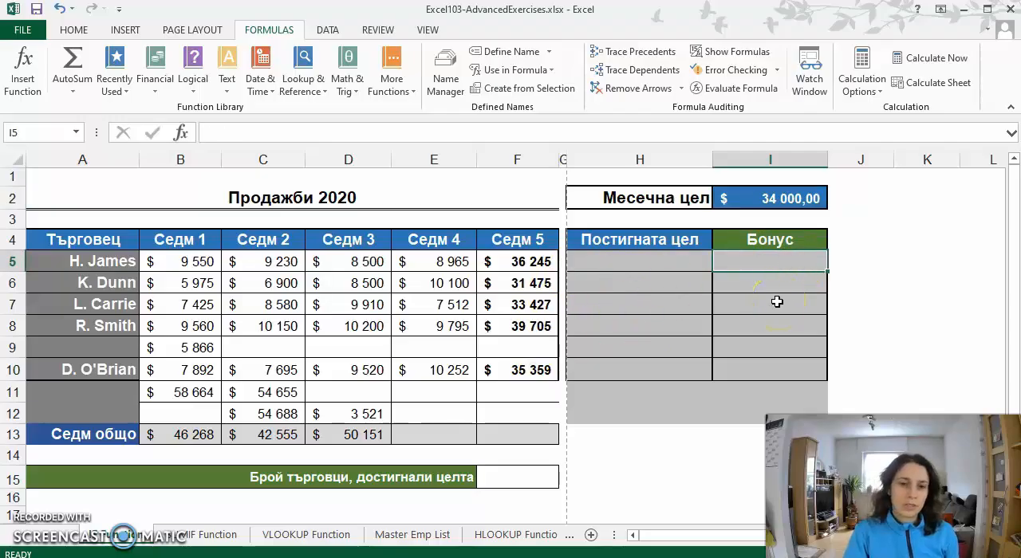
- Review the salespeople's totals in F5:F10 of the Седм 5 column against the monthly target
left_click_drag(539, 262, 552, 369)
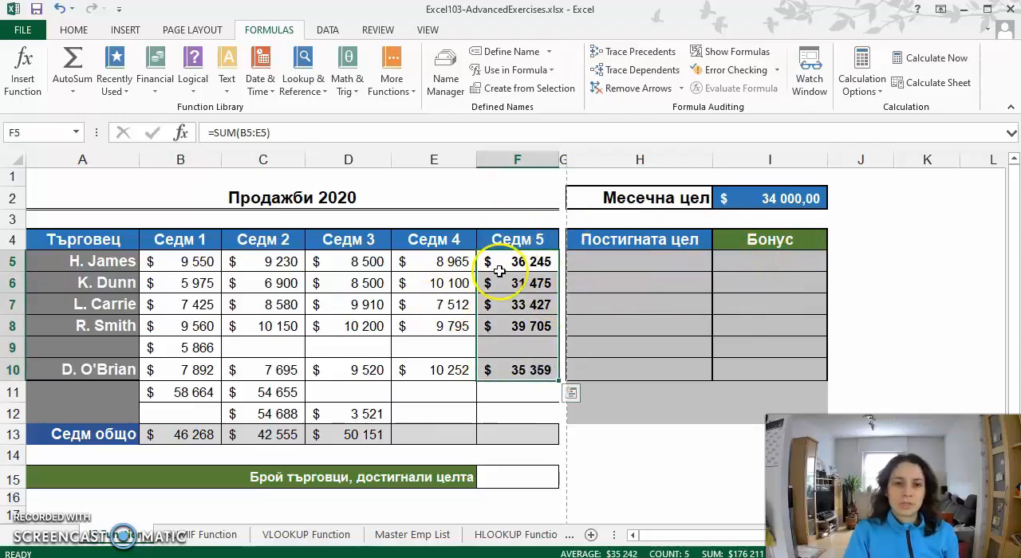
left_click(538, 262)
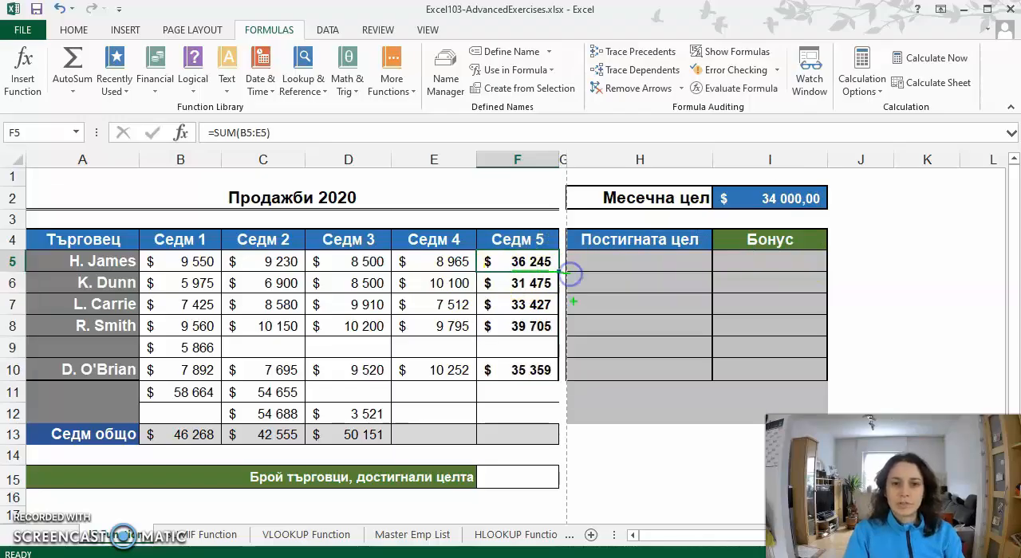
left_click_drag(495, 315, 572, 316)
left_click_drag(495, 333, 572, 339)
left_click_drag(504, 382, 614, 381)
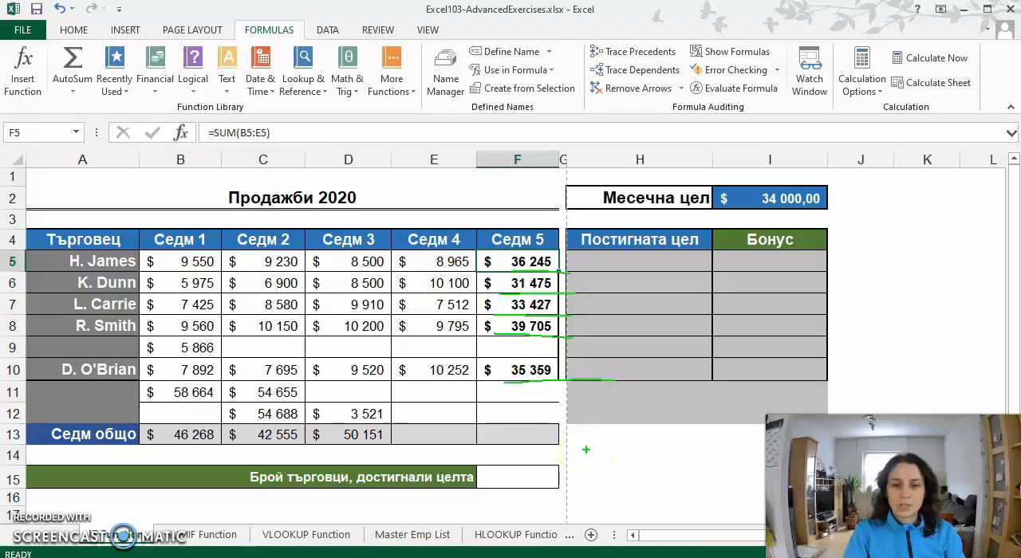
key("Escape")
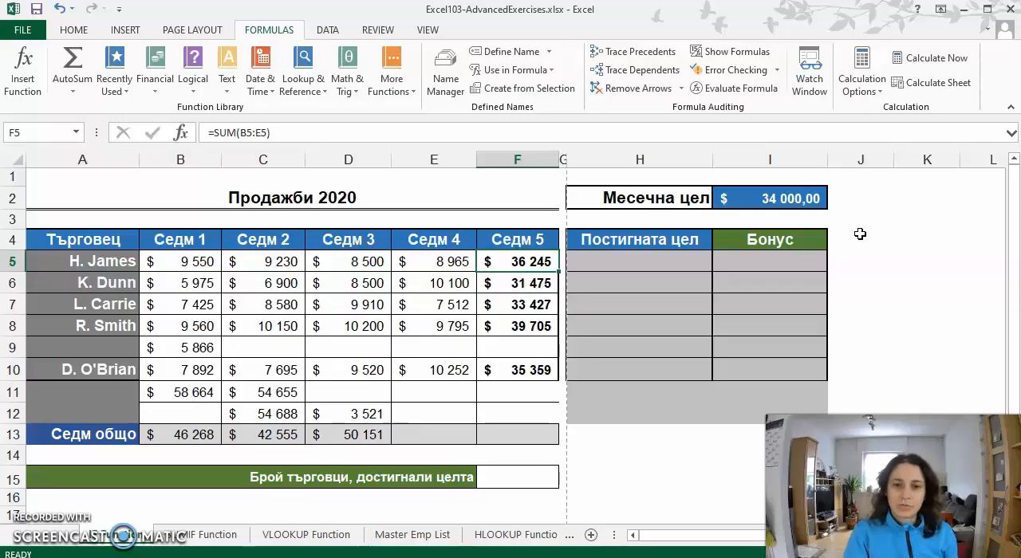
- Start an IF function in H5 of the Постигната цел column with the logical test F5>=I2
left_click(642, 261)
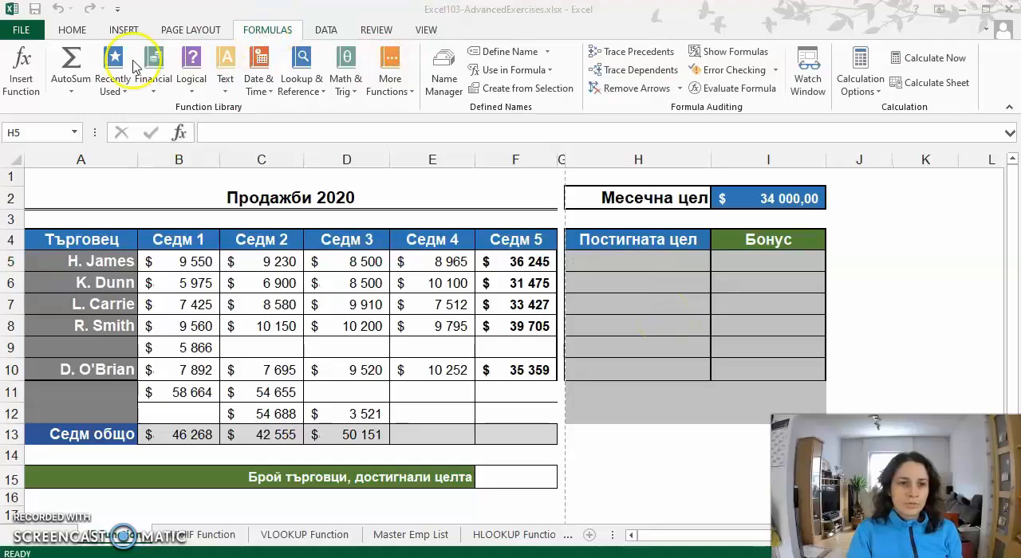
left_click(197, 94)
left_click(196, 92)
left_click(212, 143)
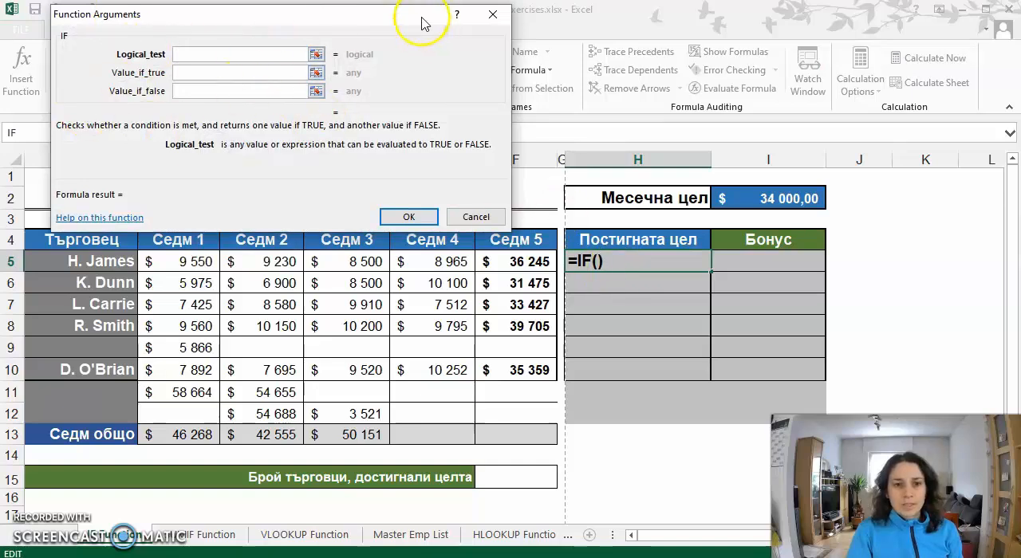
left_click_drag(334, 22, 318, 22)
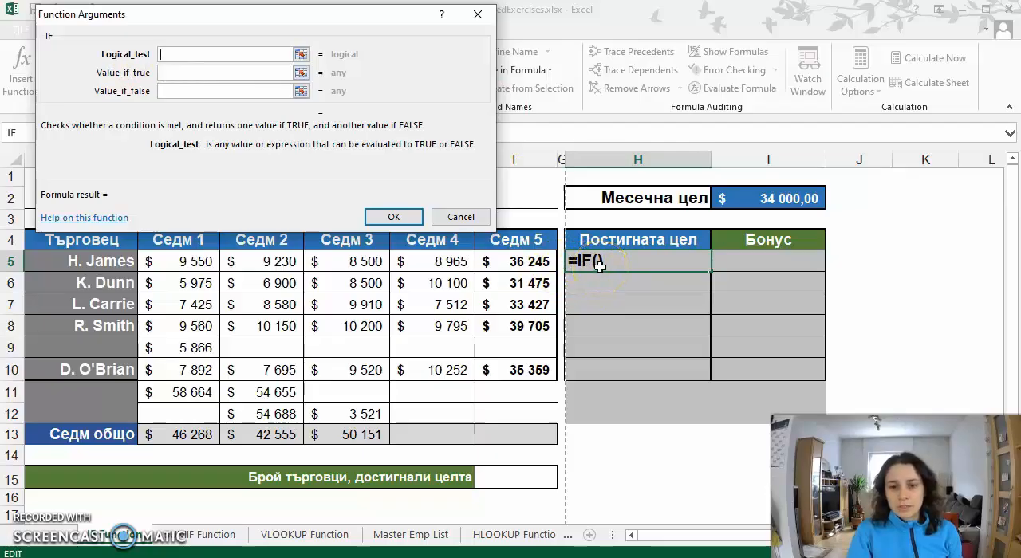
left_click(524, 262)
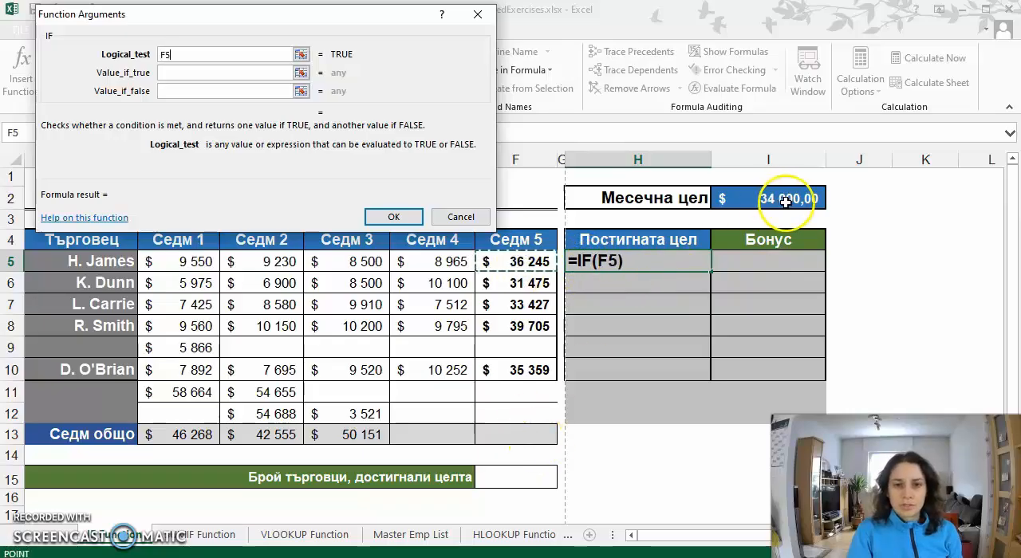
left_click(198, 53)
type(">")
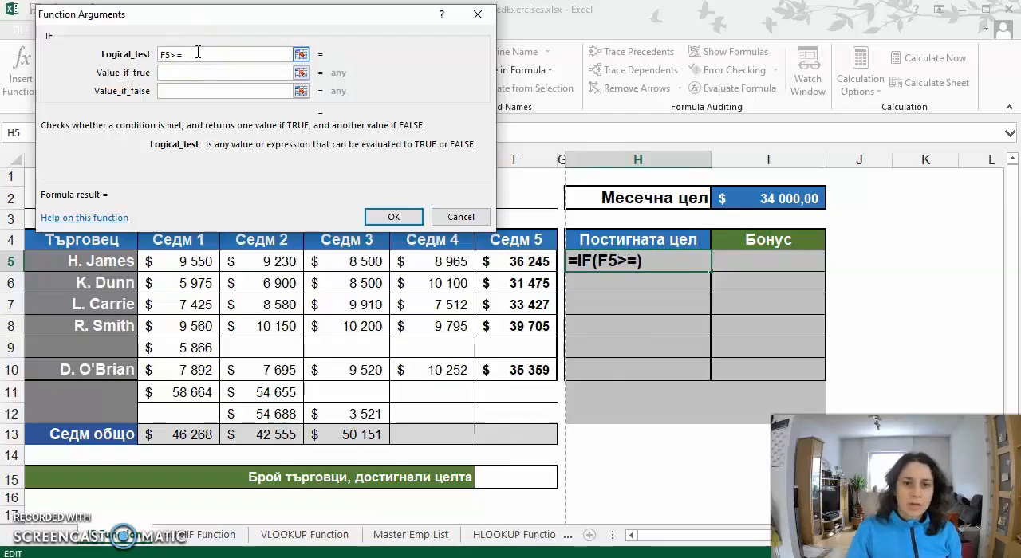
type("=")
left_click(795, 200)
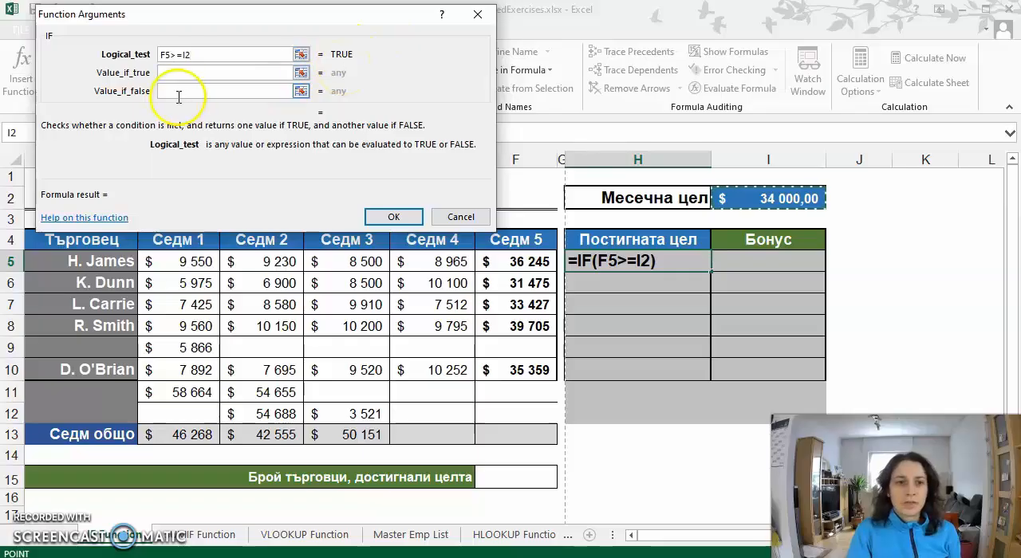
- Set the IF function in H5 to return "YES" when true and "NO" when false, and confirm it
left_click(179, 73)
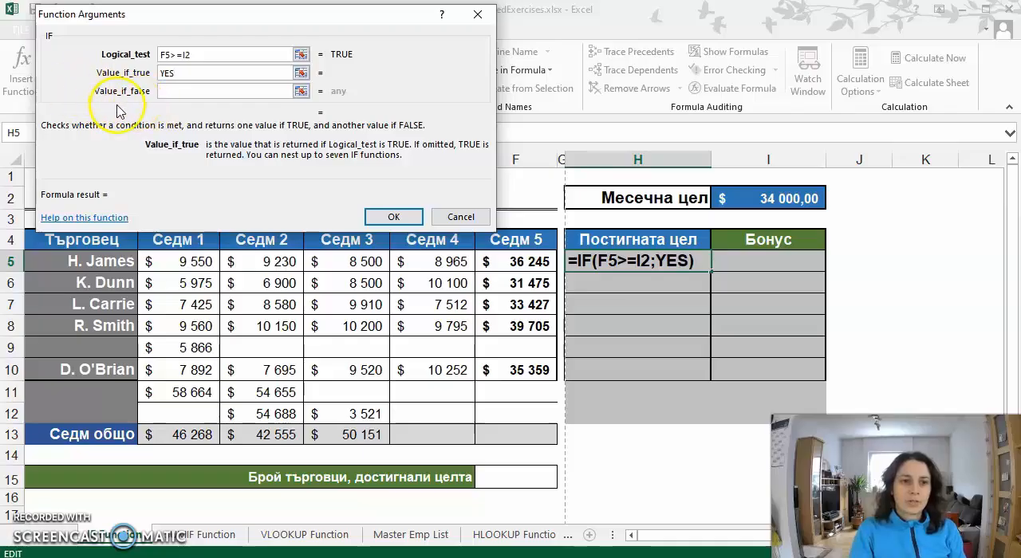
left_click(173, 91)
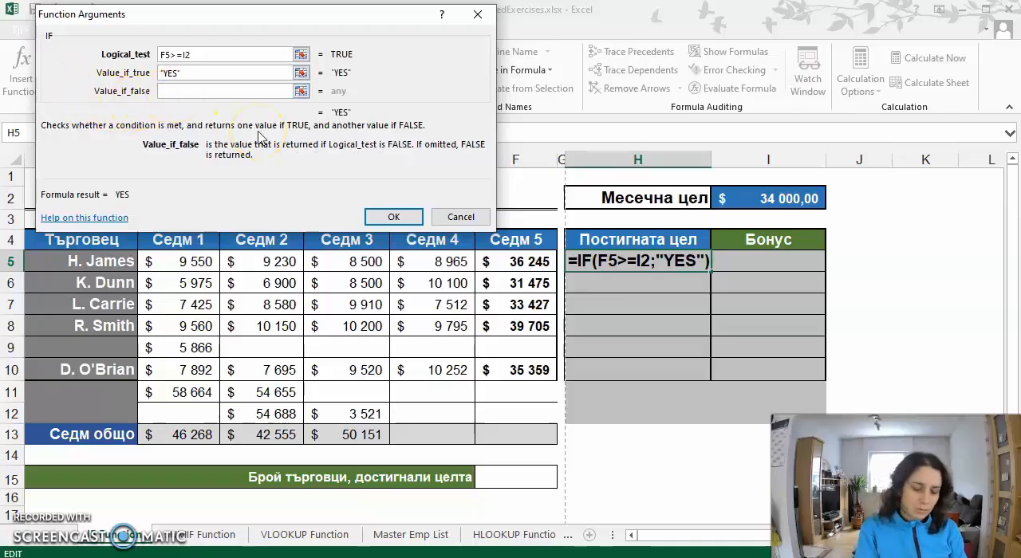
type("NO")
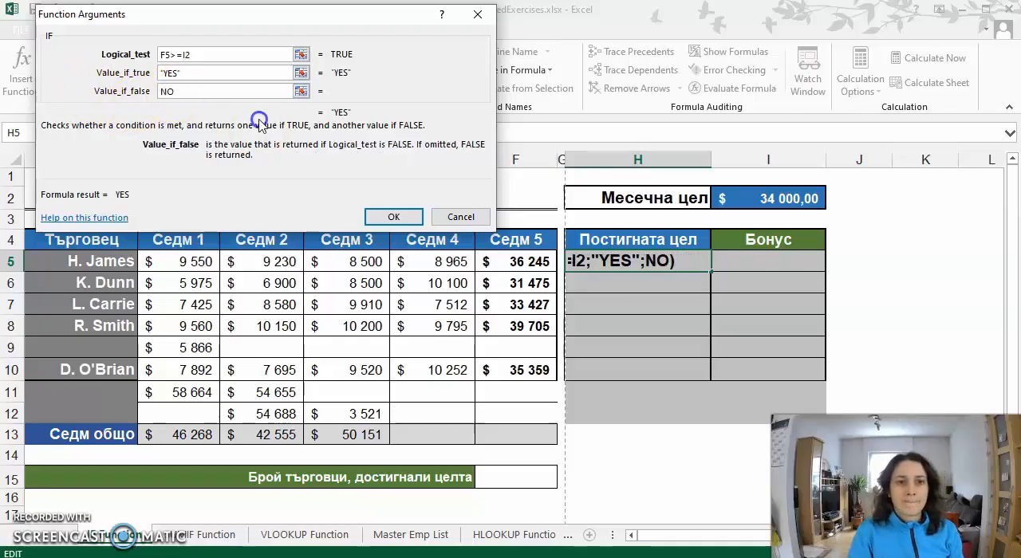
left_click(212, 74)
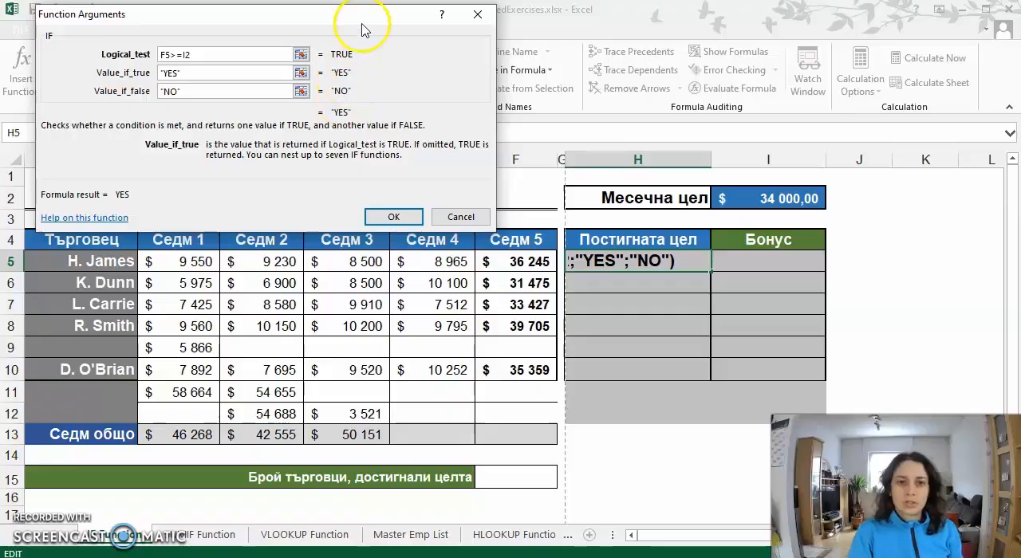
left_click(398, 218)
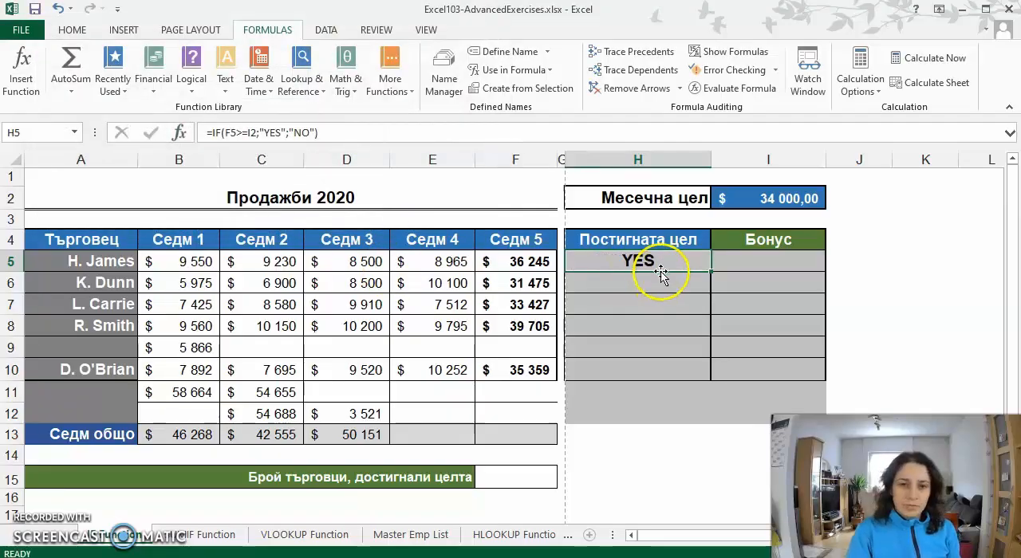
- Check the IF result in H5 against the total in F5 and the target in I2
left_click(527, 261)
left_click(777, 205)
left_click(772, 196)
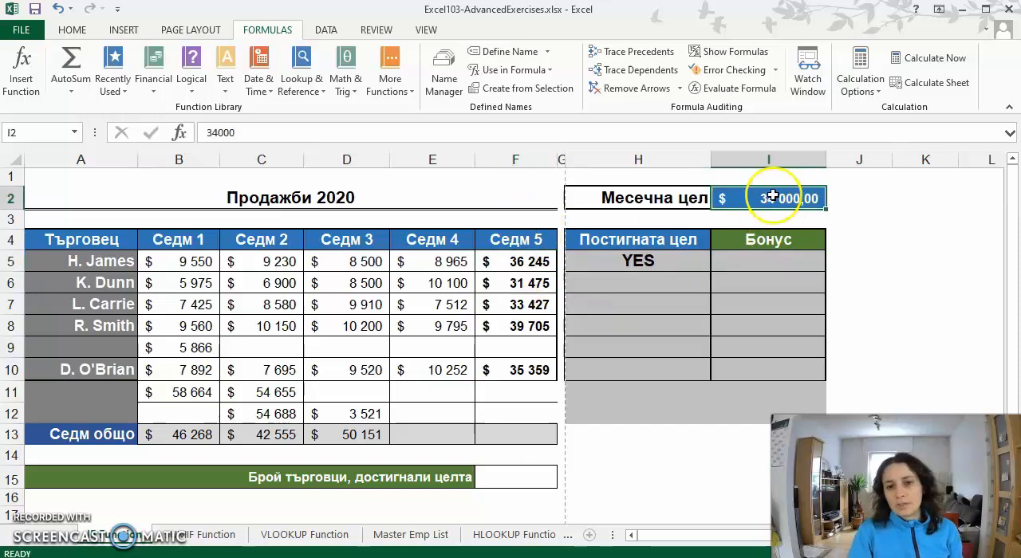
left_click(642, 260)
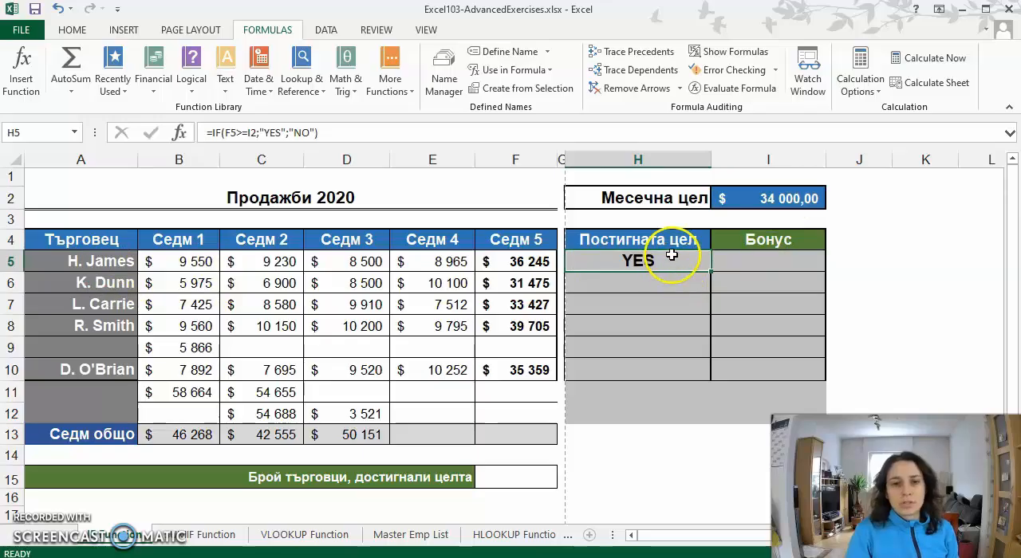